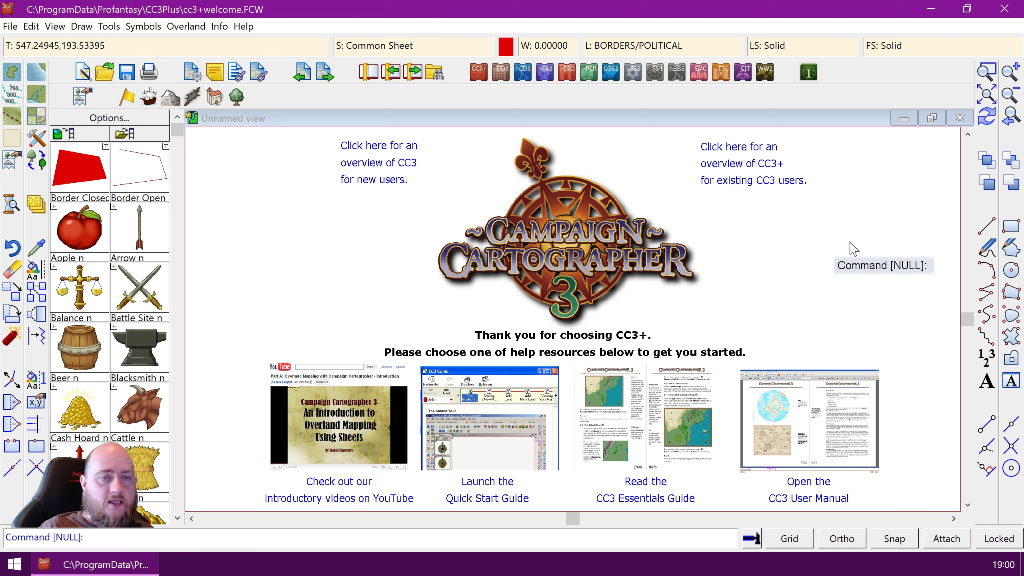
Draw a three-segment zigzag line in the blank area west of the Campaign Cartographer logo with the Line command
left_click(992, 227)
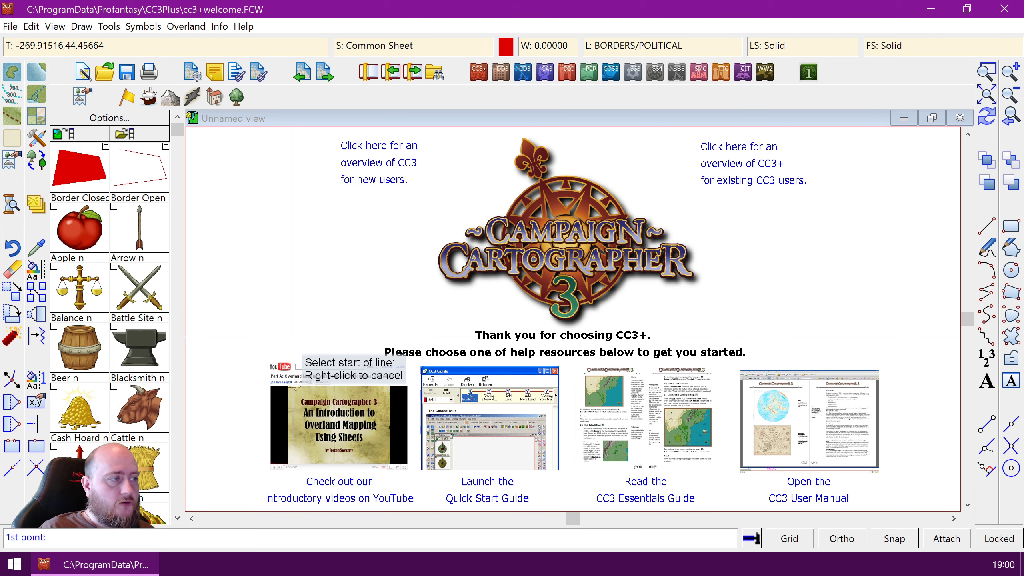
left_click(241, 310)
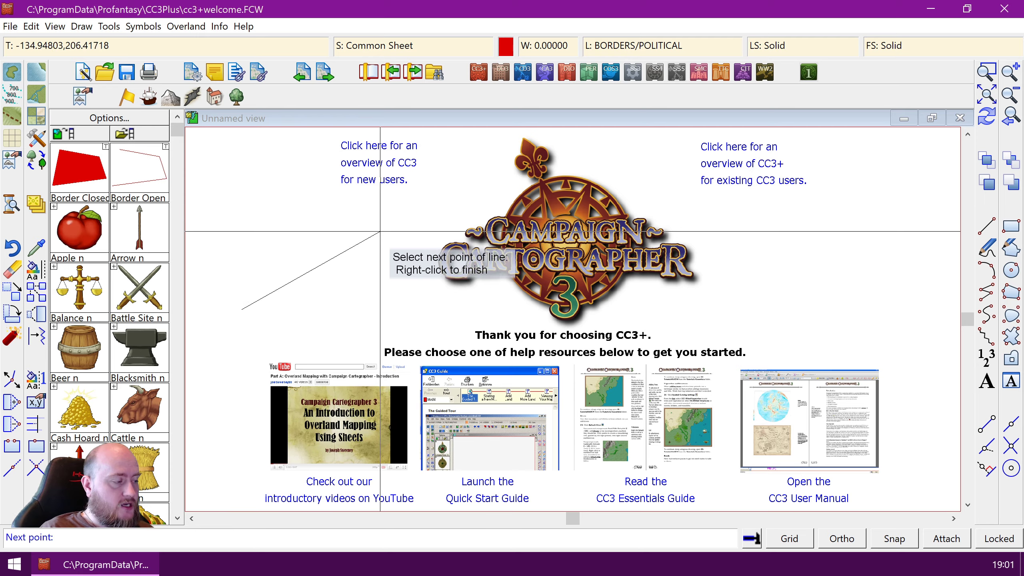
key("ctrl+shift+l")
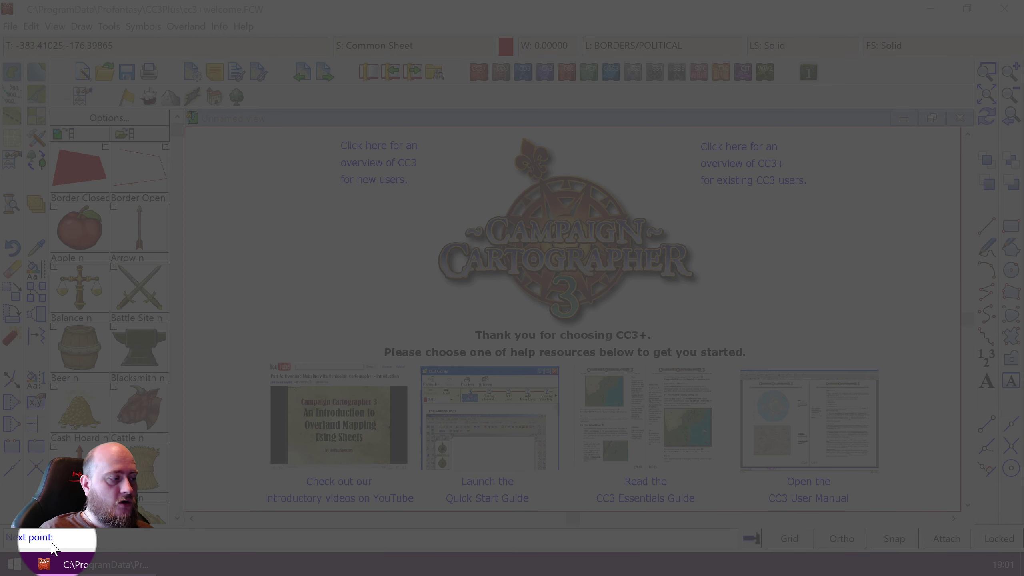
key("ctrl+shift+l")
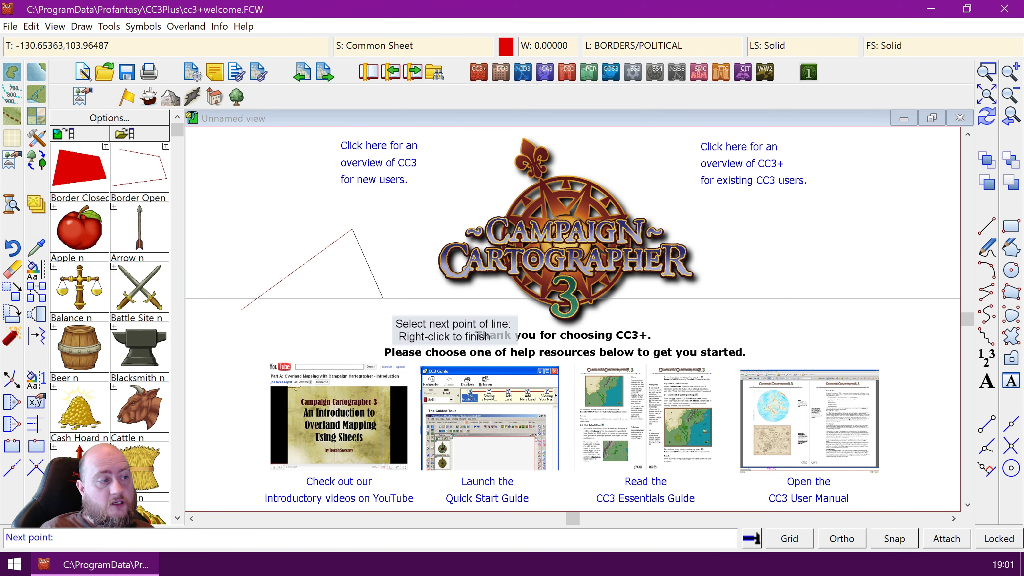
left_click(389, 306)
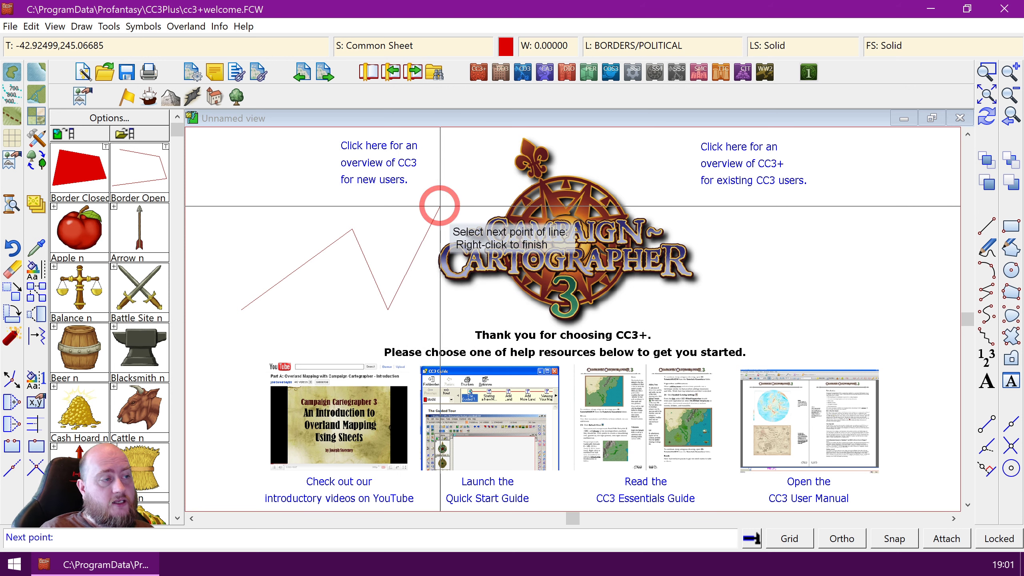
left_click(441, 208)
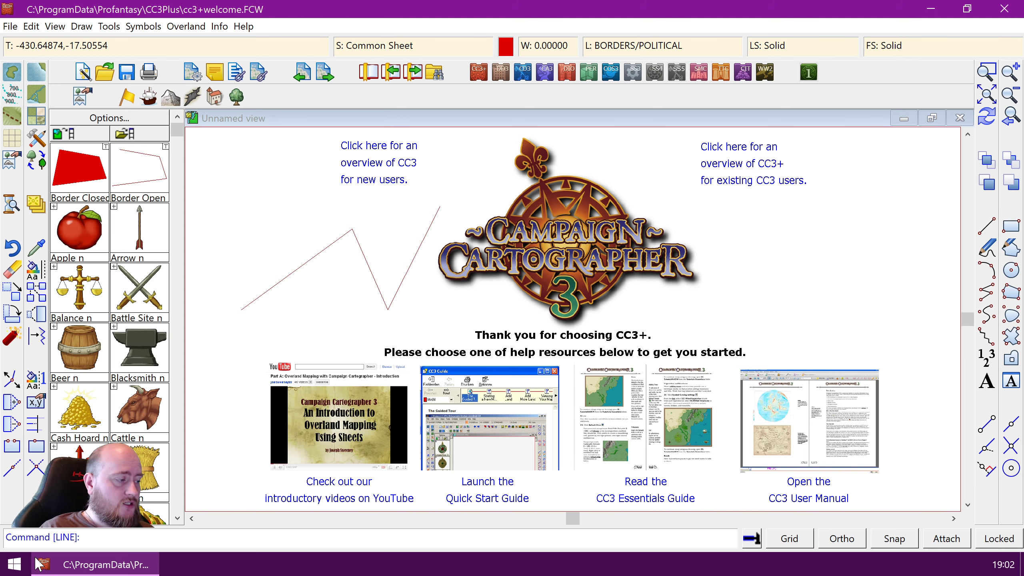
Launch Affinity Photo and switch back to the CC3+ welcome drawing
left_click(15, 565)
left_click(177, 401)
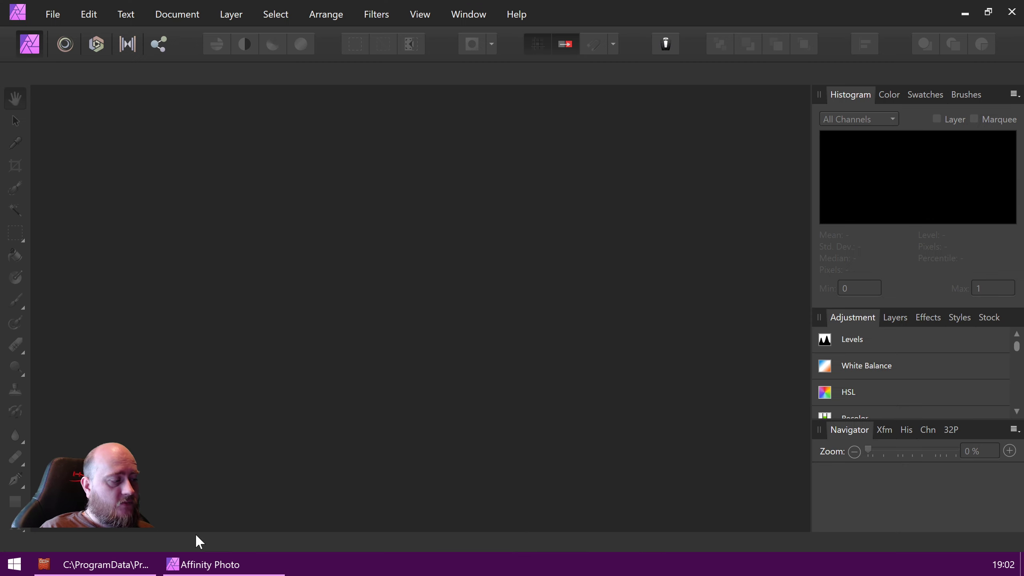
left_click(101, 565)
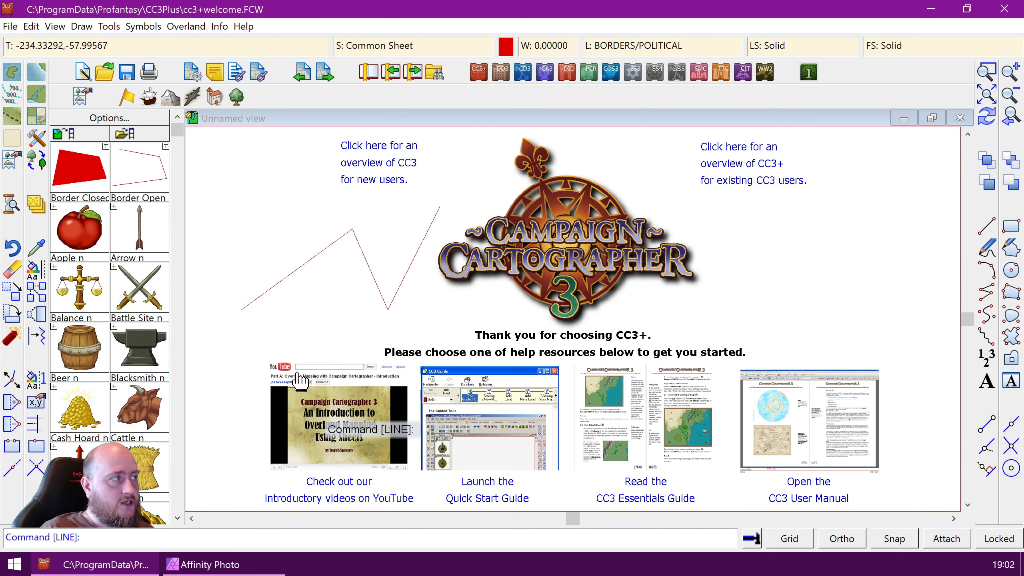
Copy the Campaign Cartographer logo to the clipboard, setting the clipboard origin near the logo's centre
left_click(32, 26)
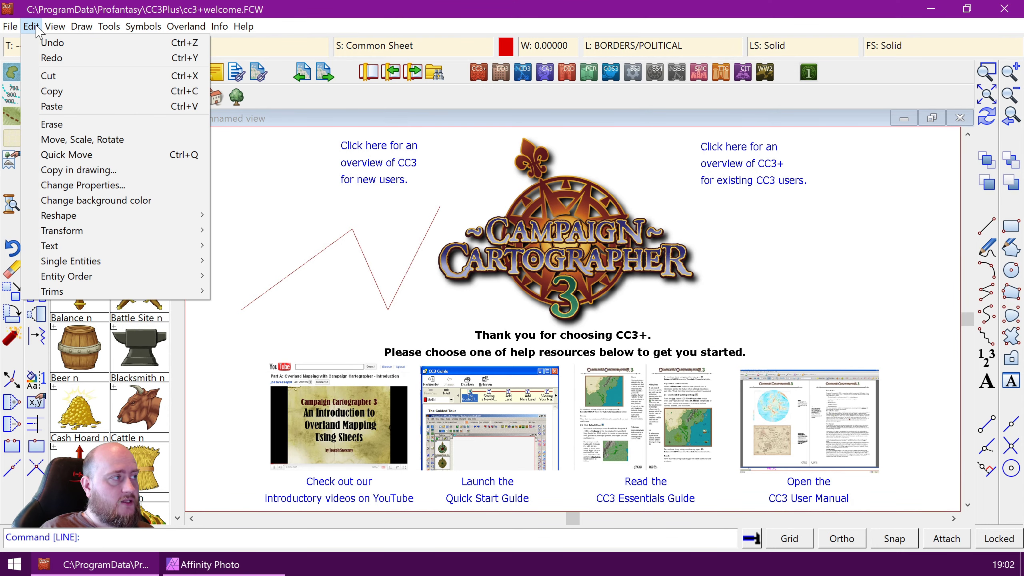
left_click(80, 92)
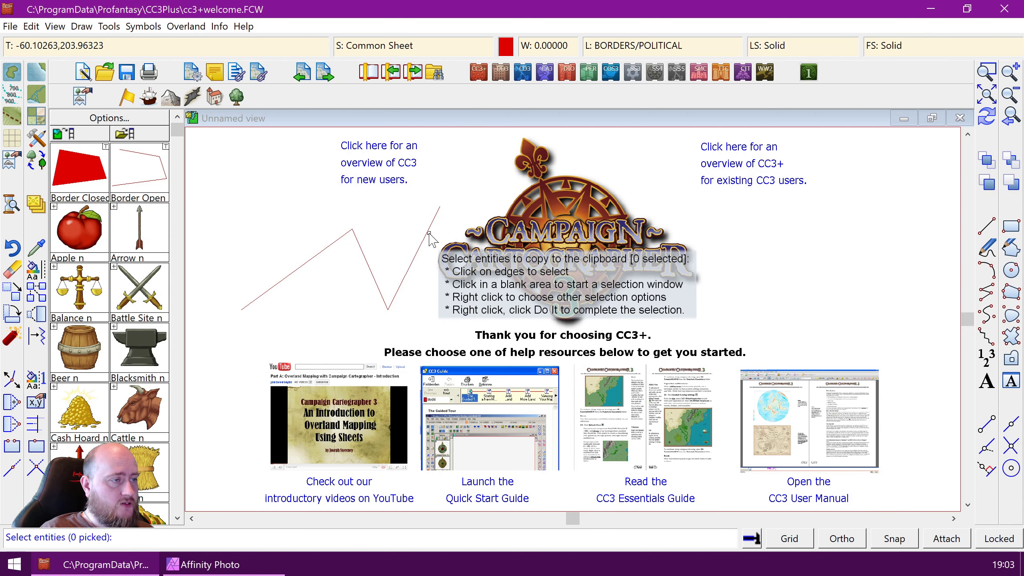
left_click(522, 200)
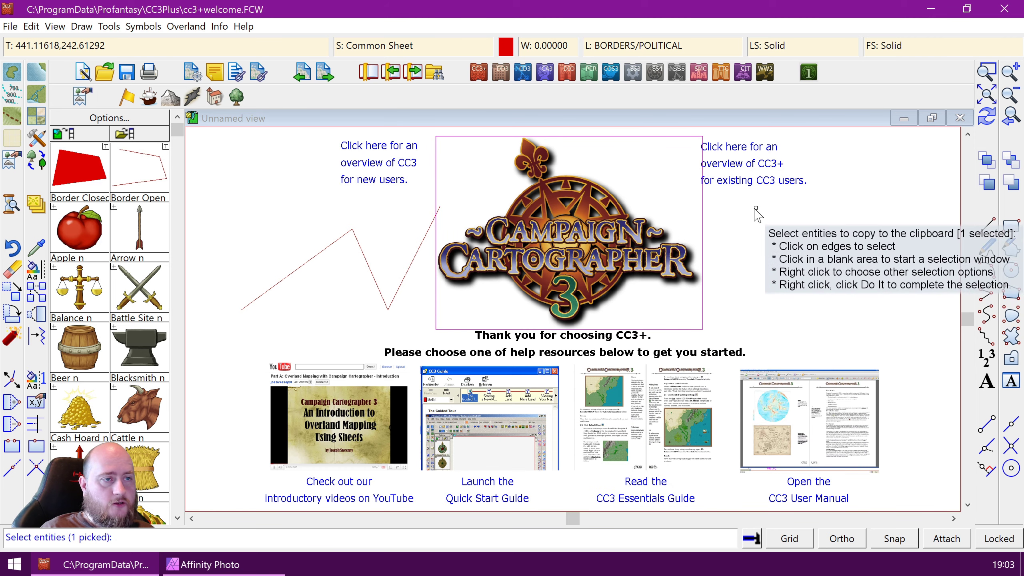
right_click(745, 217)
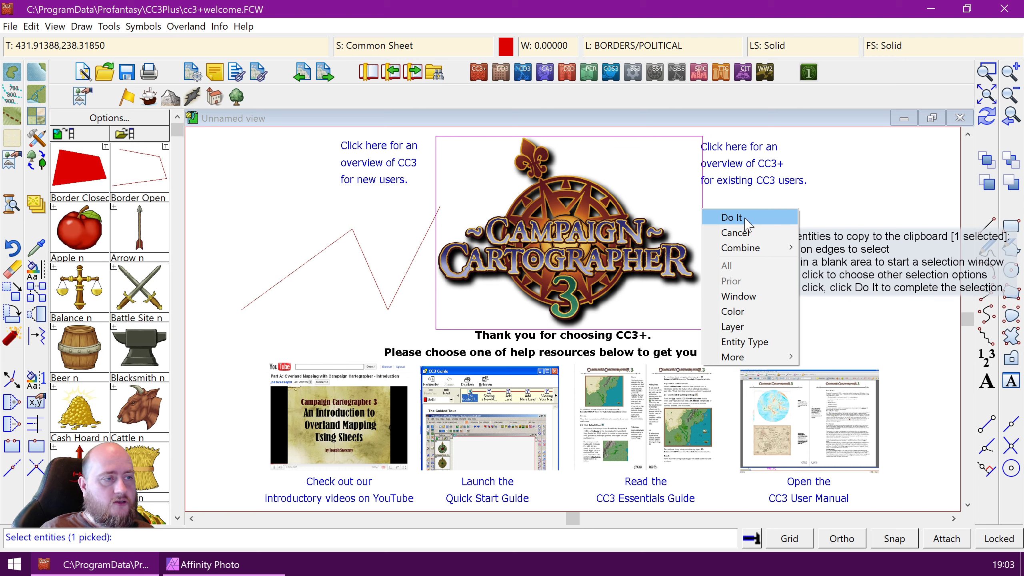
left_click(731, 217)
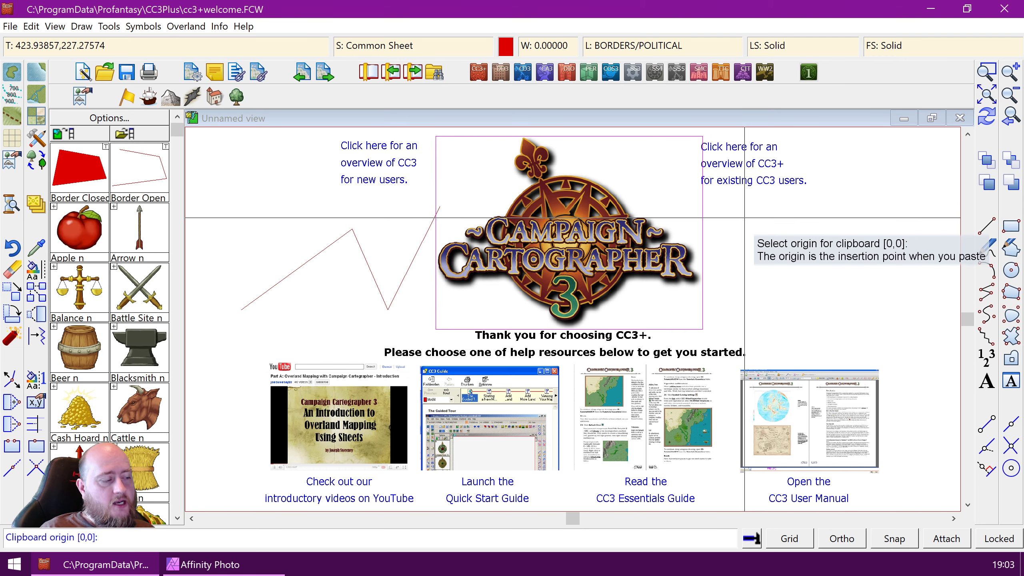
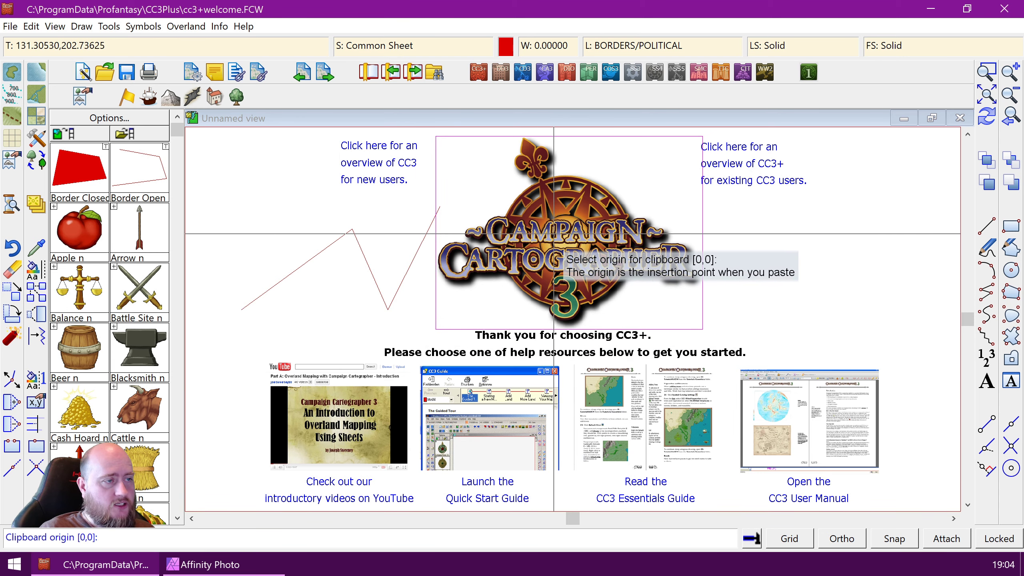
left_click(562, 232)
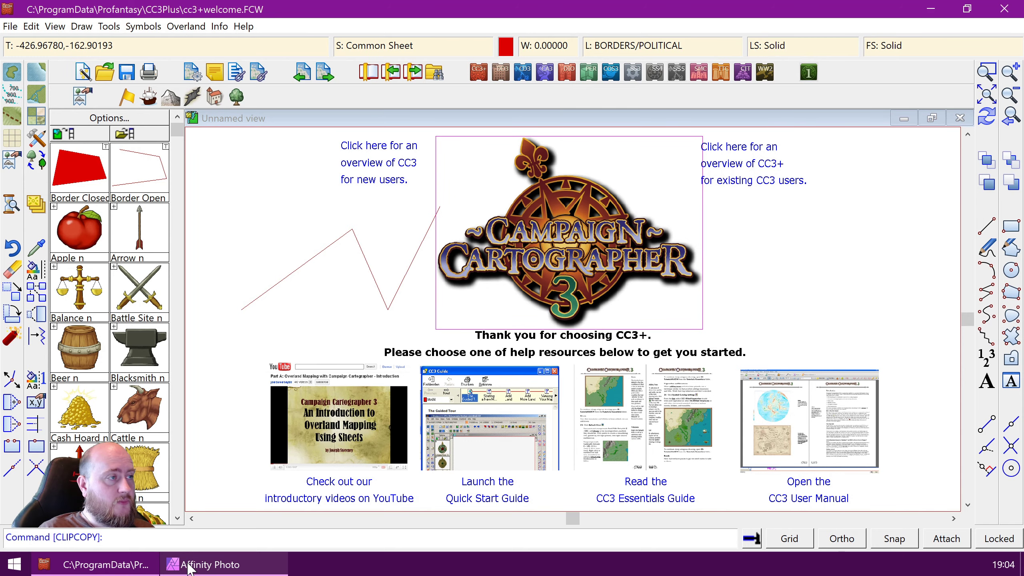
Switch to Affinity Photo and create a new document from the clipboard
left_click(203, 564)
left_click(60, 17)
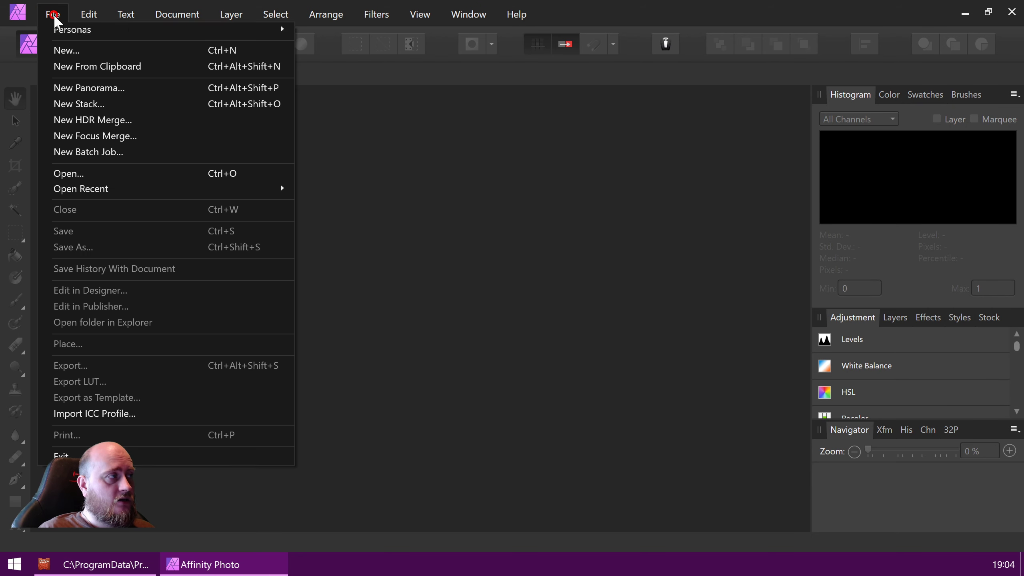
left_click(71, 64)
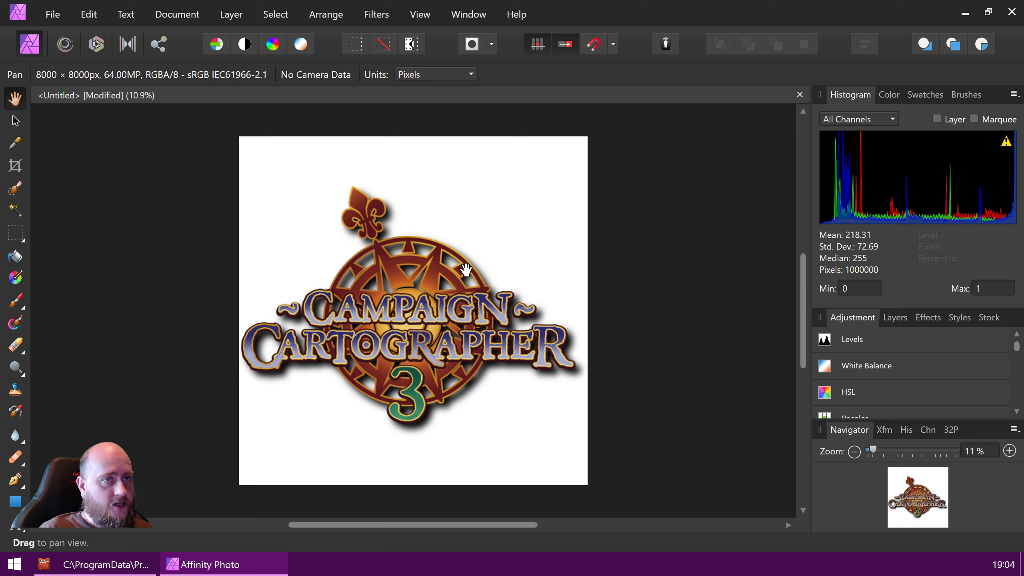
Close Affinity Photo without saving the untitled document, returning to the CC3+ drawing
left_click(1012, 12)
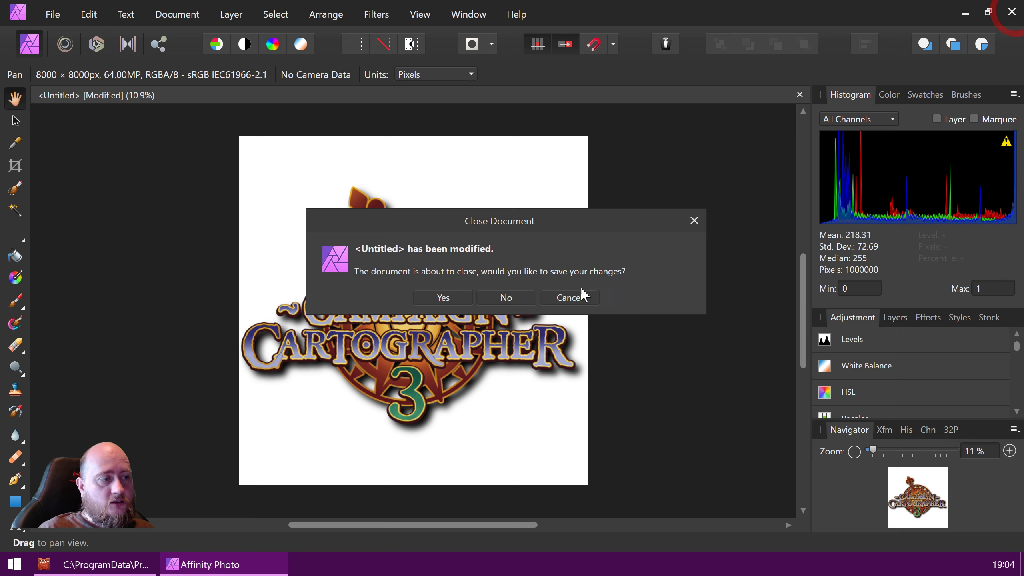
left_click(509, 298)
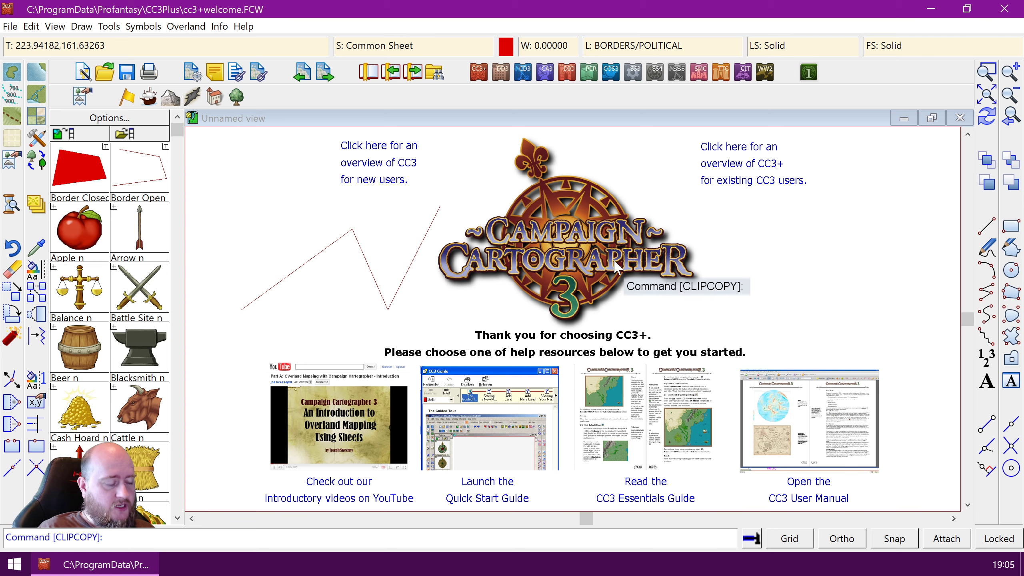
key("Escape")
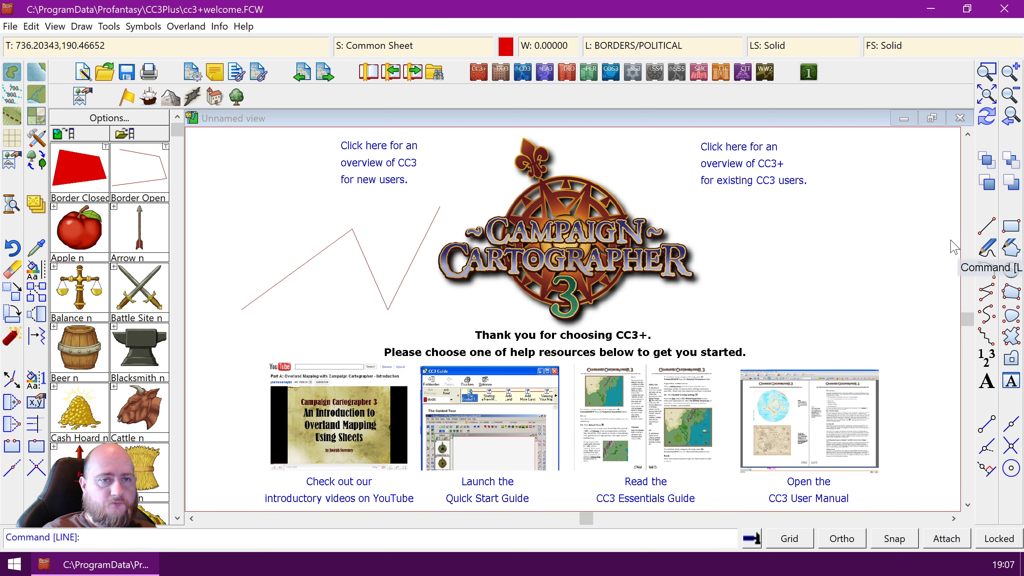
Draw a line from the blank area east of the logo to the exact coordinates 0,0
left_click(988, 228)
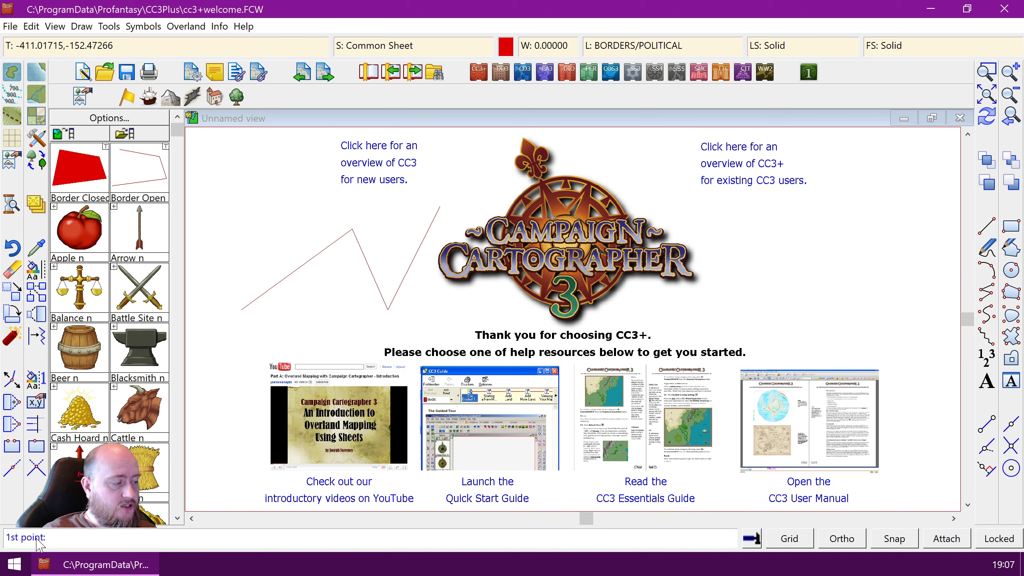
key("ctrl+shift+l")
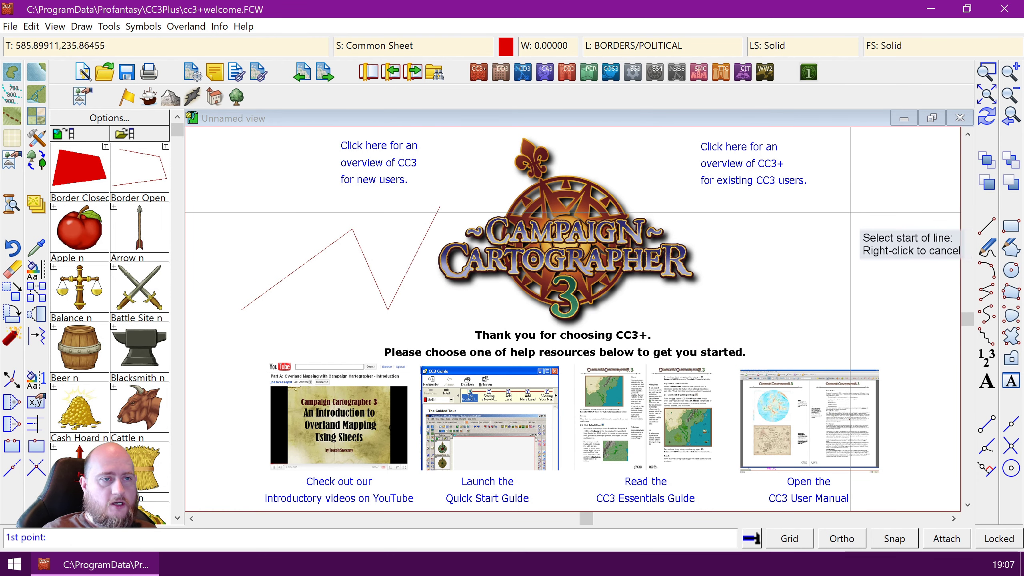
left_click(859, 198)
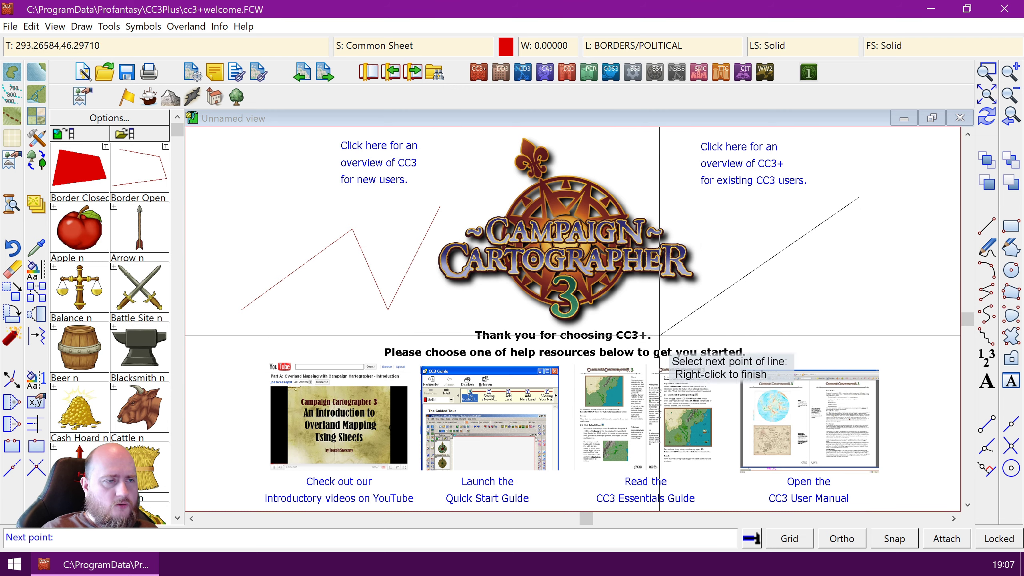
key("ctrl+shift+l")
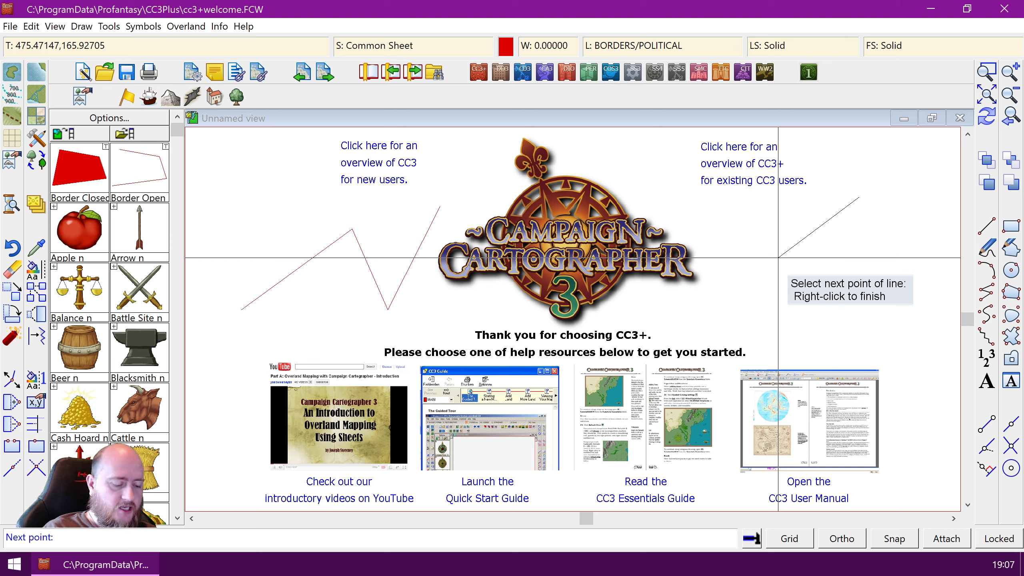
type("0,")
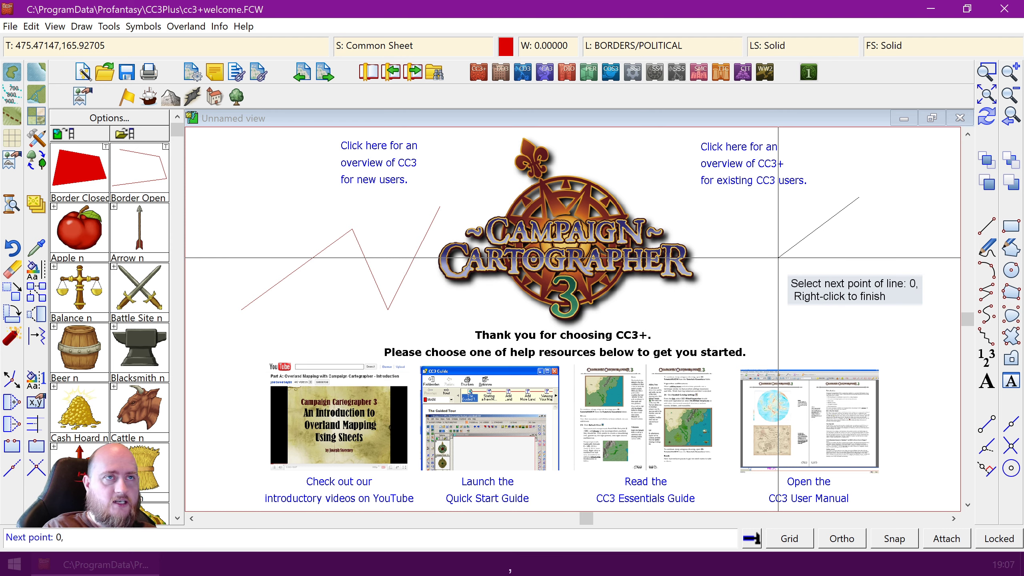
type("0")
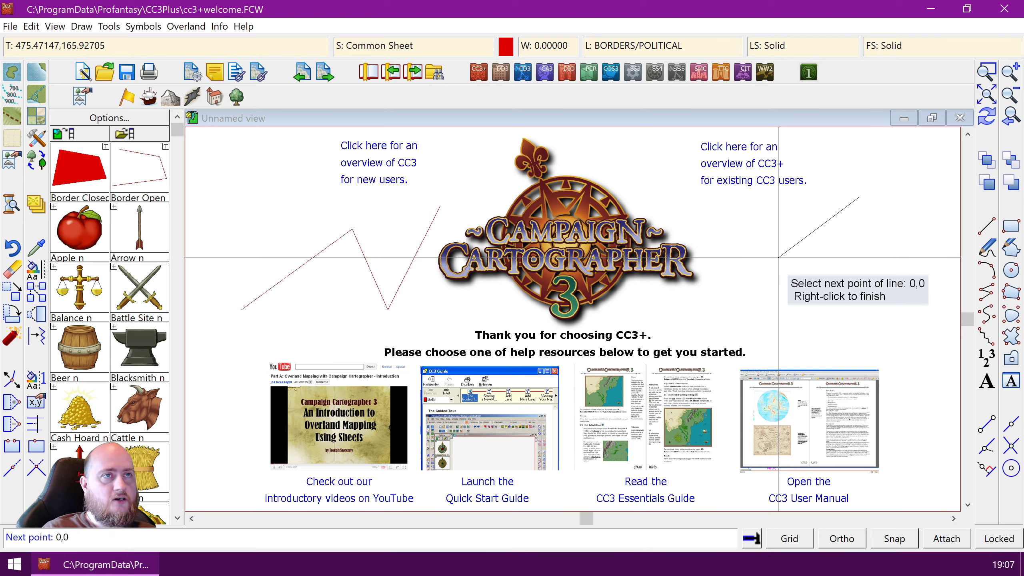
key("Return")
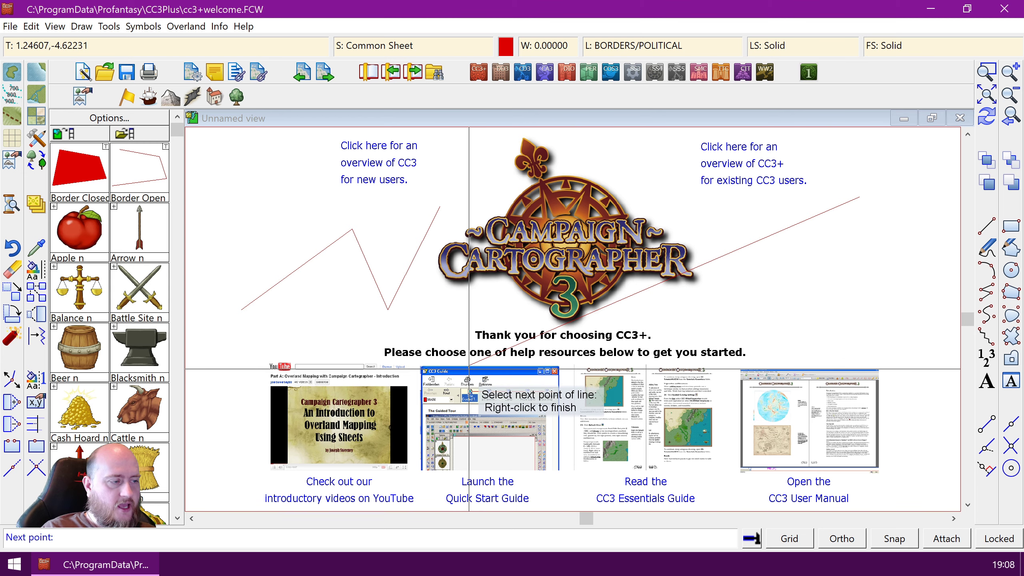
Extend the line from the origin to coordinates 100,100 and finish it
left_click(469, 368)
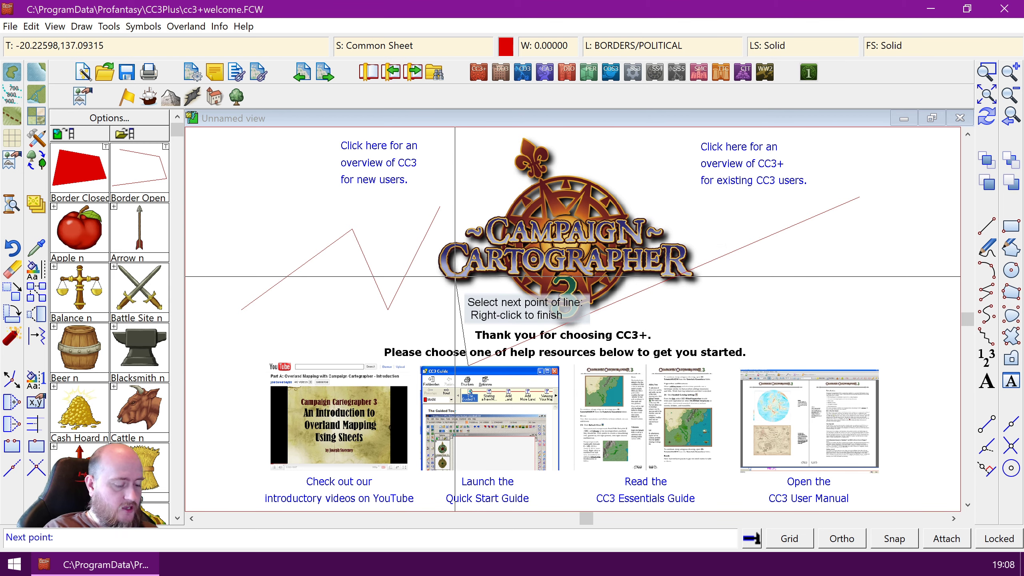
type("100,10")
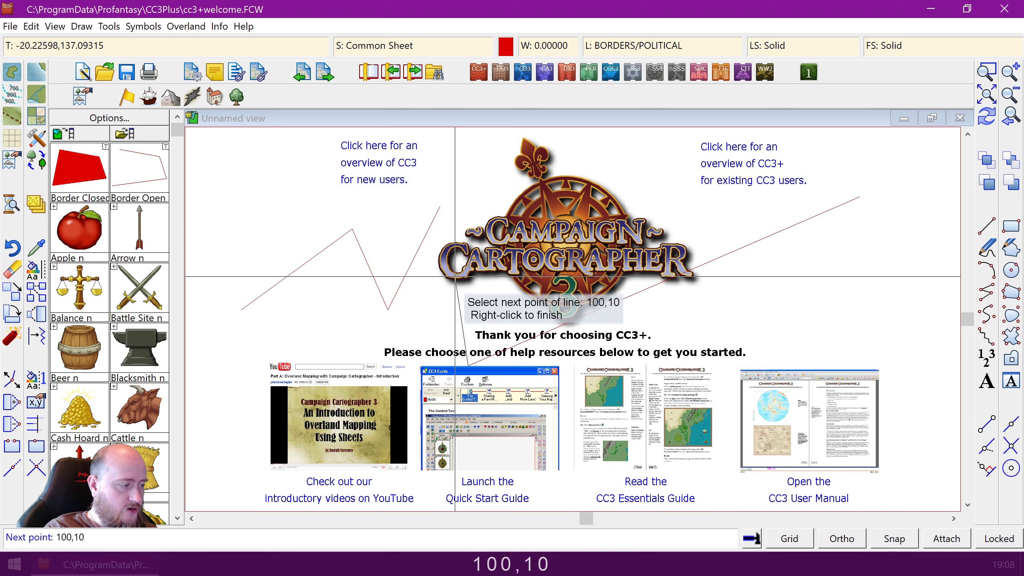
type("0")
key("Return")
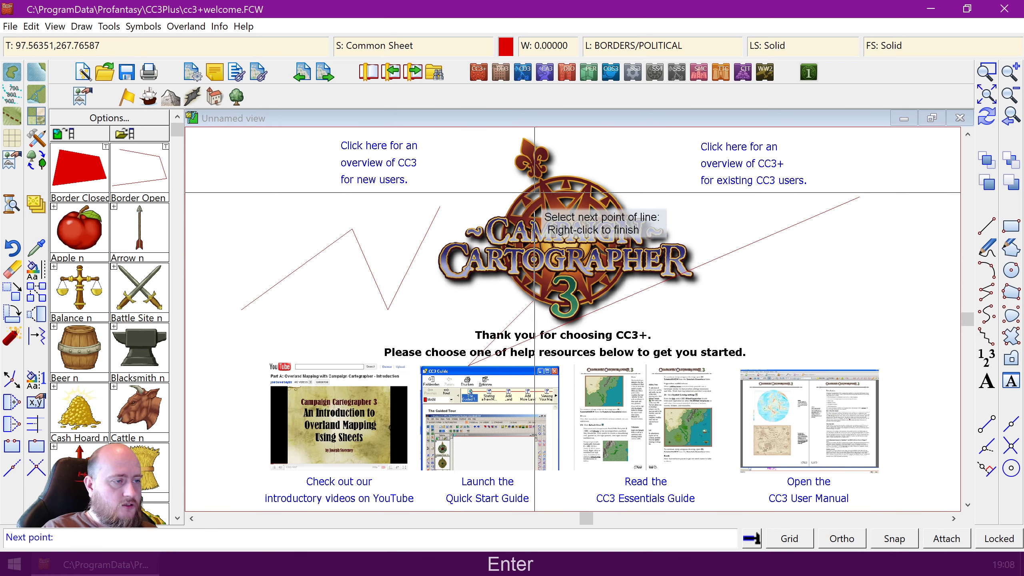
right_click(772, 290)
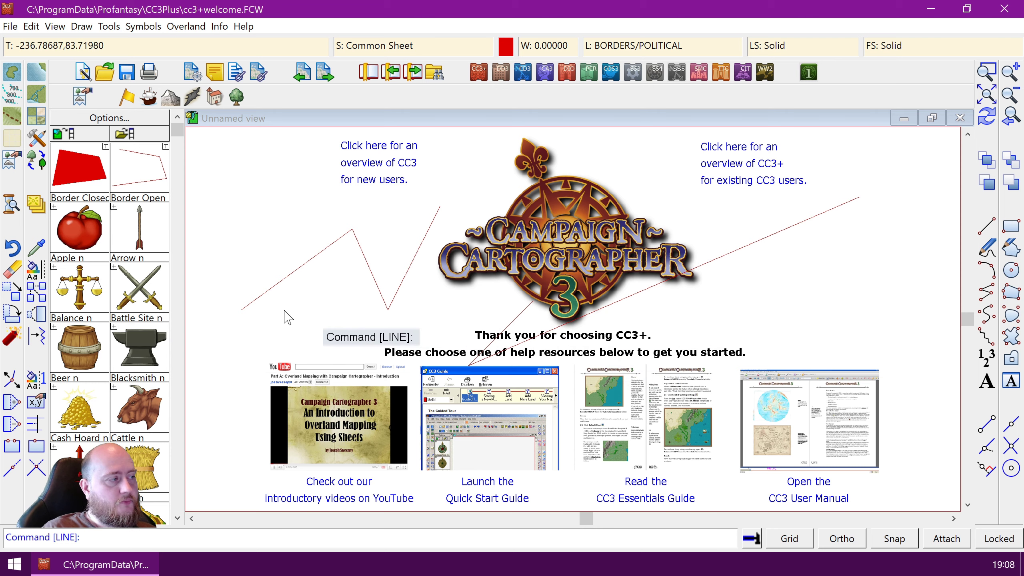
Start copying the large Campaign Cartographer logo, using a point near its centre as the reference point to copy from
left_click(38, 296)
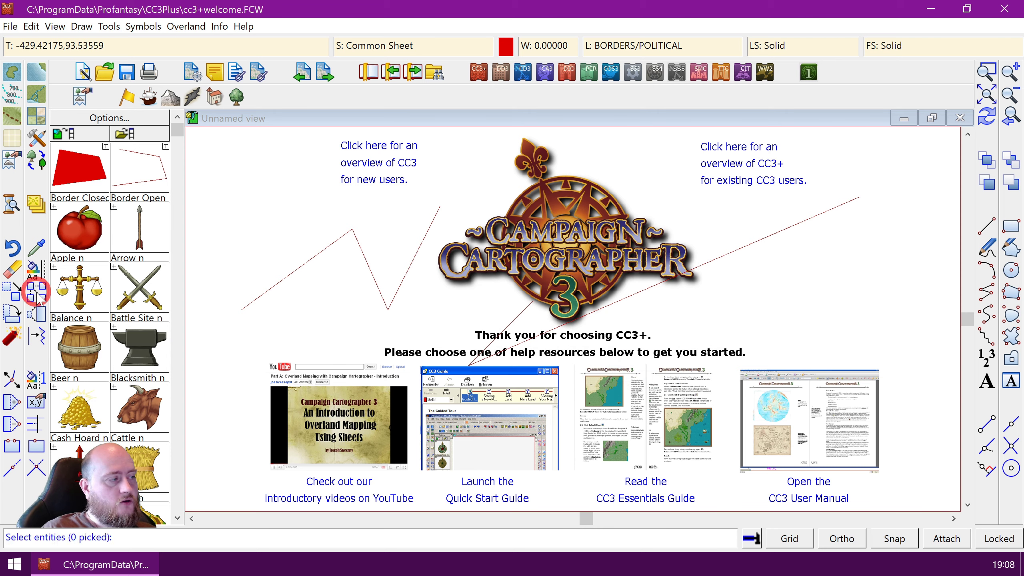
left_click(606, 193)
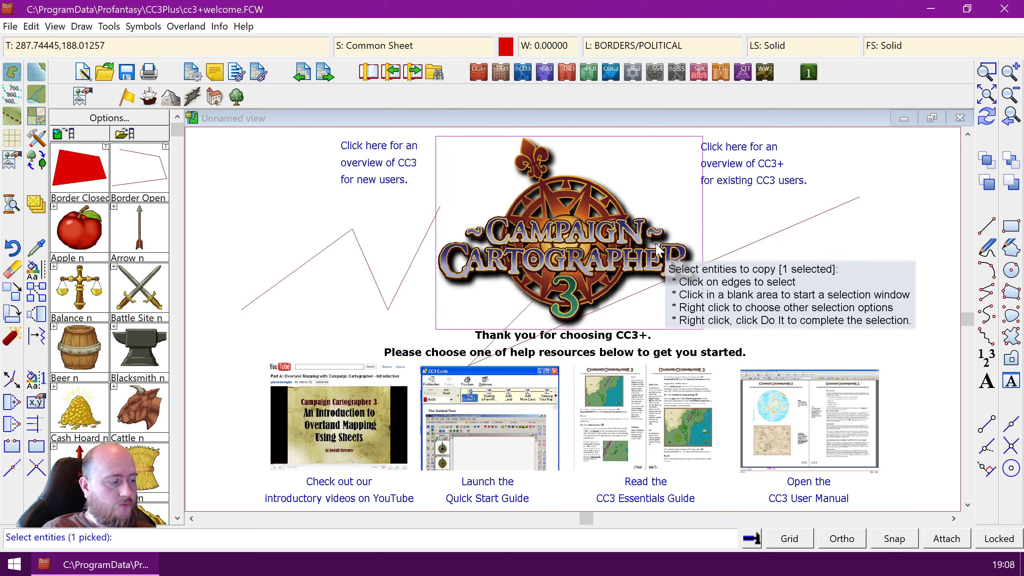
right_click(708, 252)
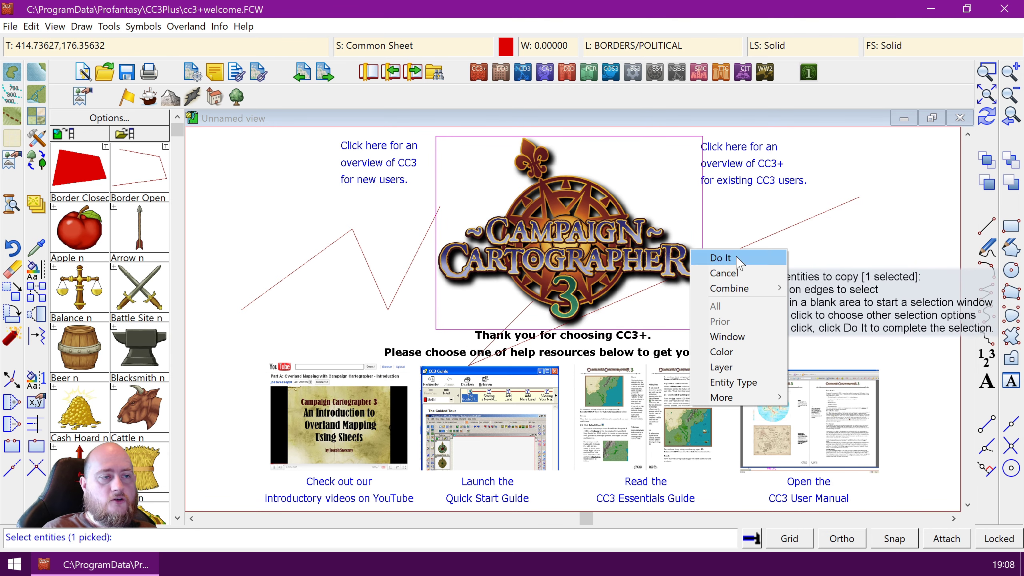
left_click(720, 258)
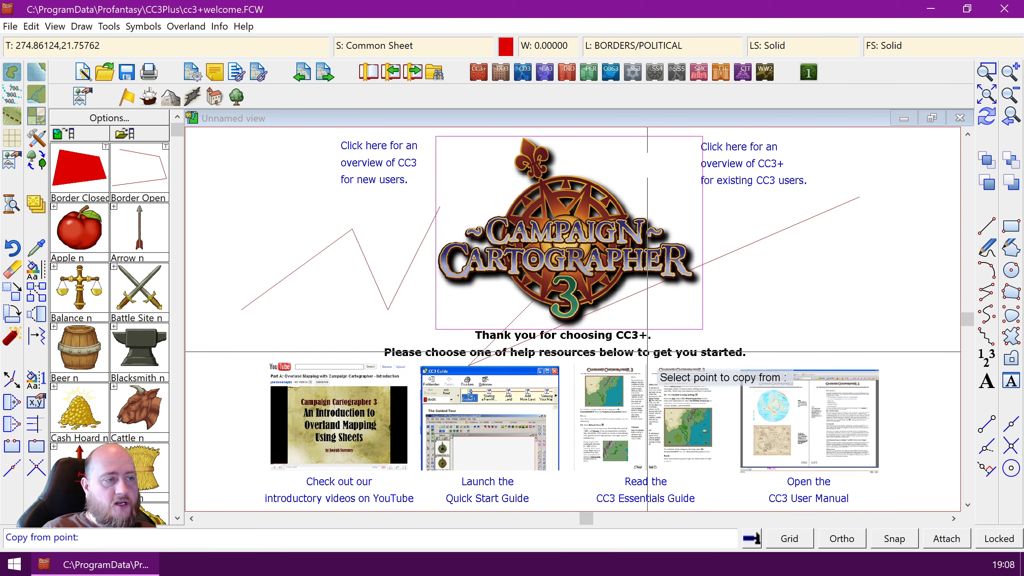
left_click(568, 240)
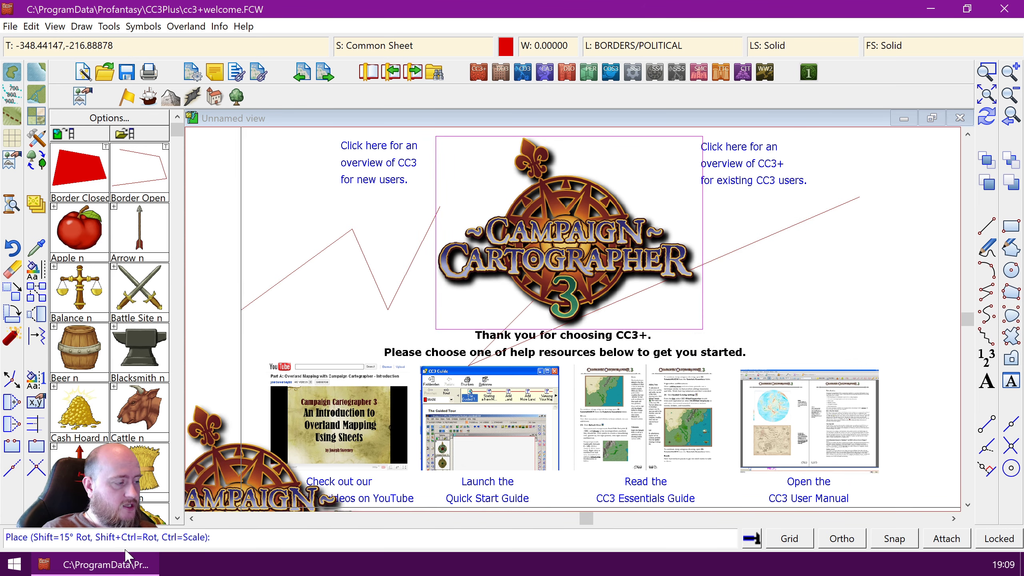
Rotate the logo copy slightly clockwise, scale it to about 0.66, and place it beside the overview text for existing CC3 users
key("ctrl+shift+l")
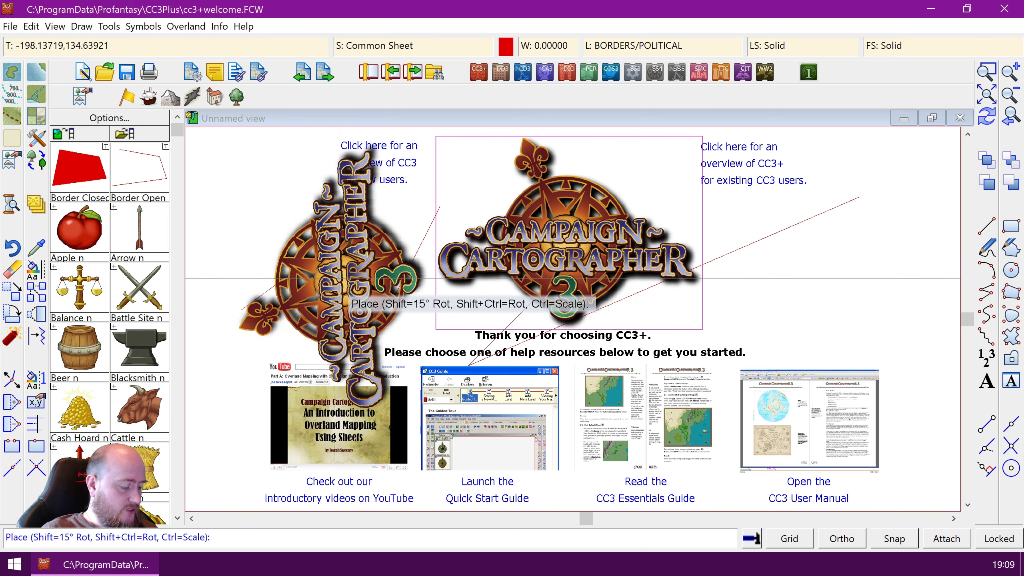
key("shift")
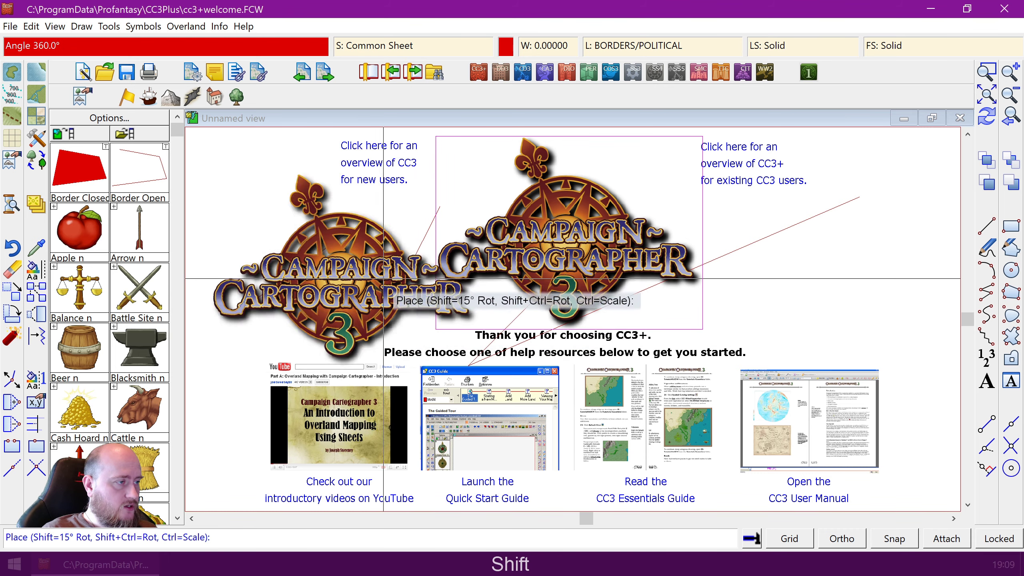
key("ctrl")
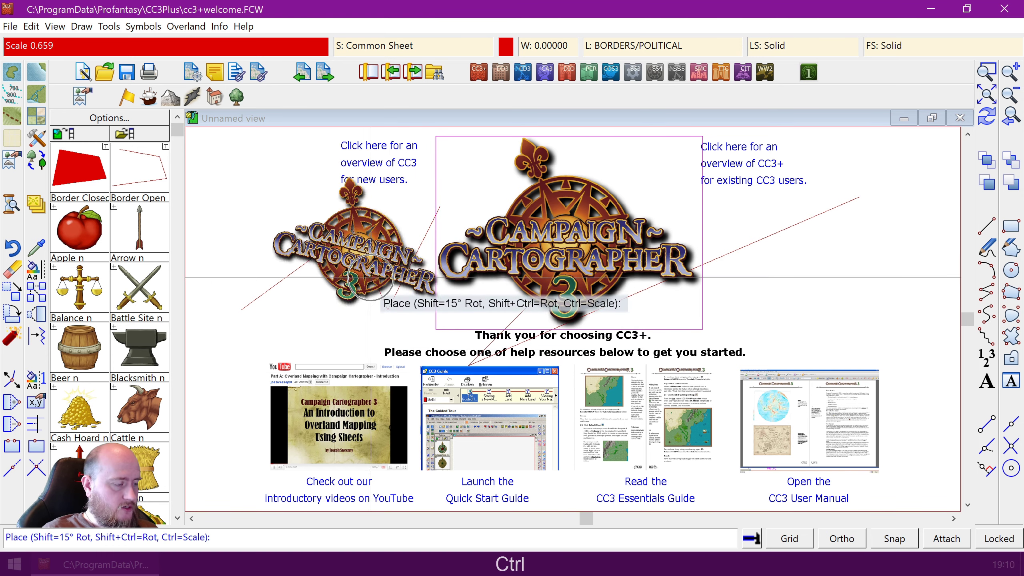
key("shift")
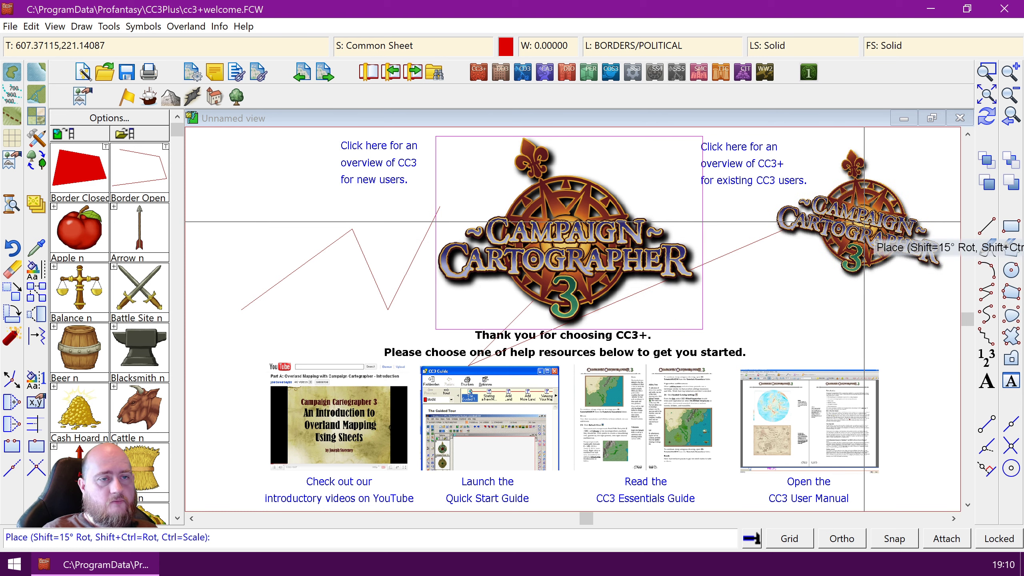
left_click(864, 221)
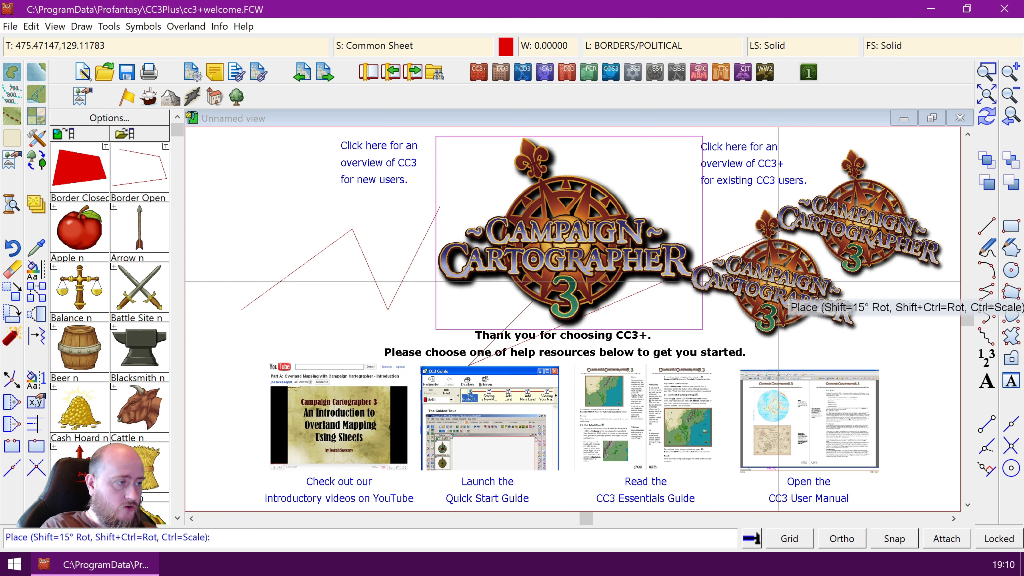
Place another reduced logo copy, rotated nearly upside down, at the exact coordinates 50,50 and end the copying
type("50,")
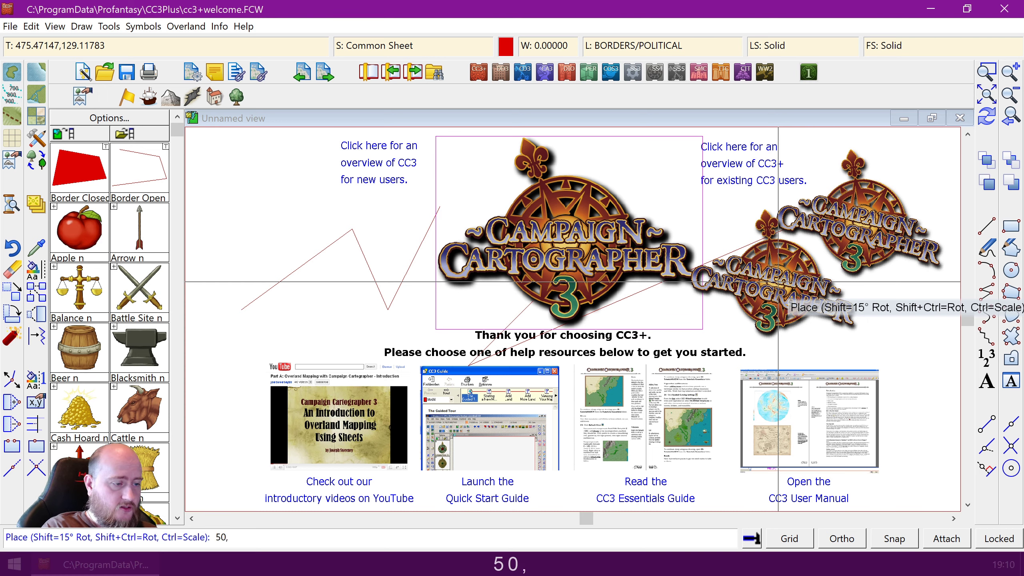
type("50")
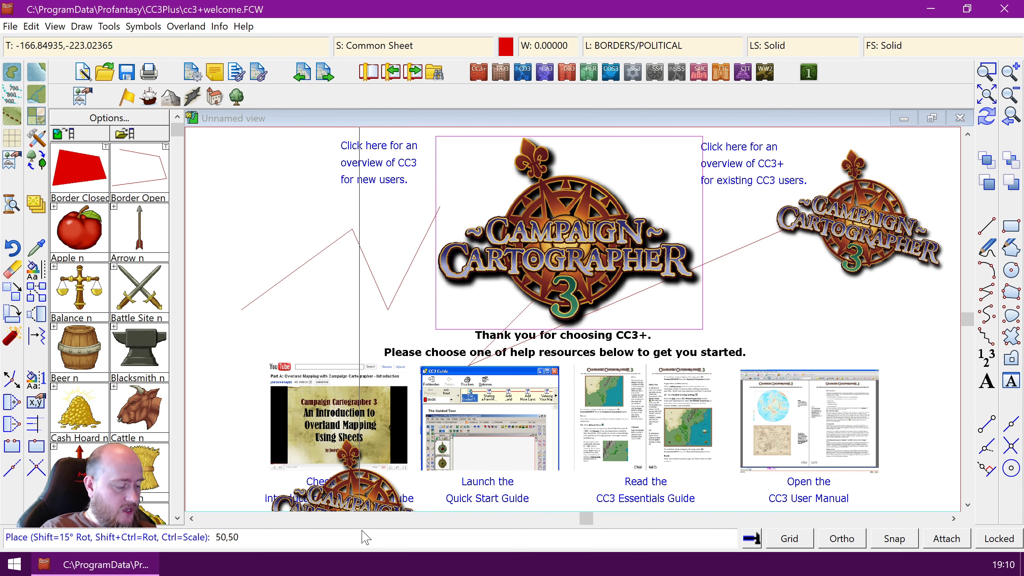
key("ctrl+shift+l")
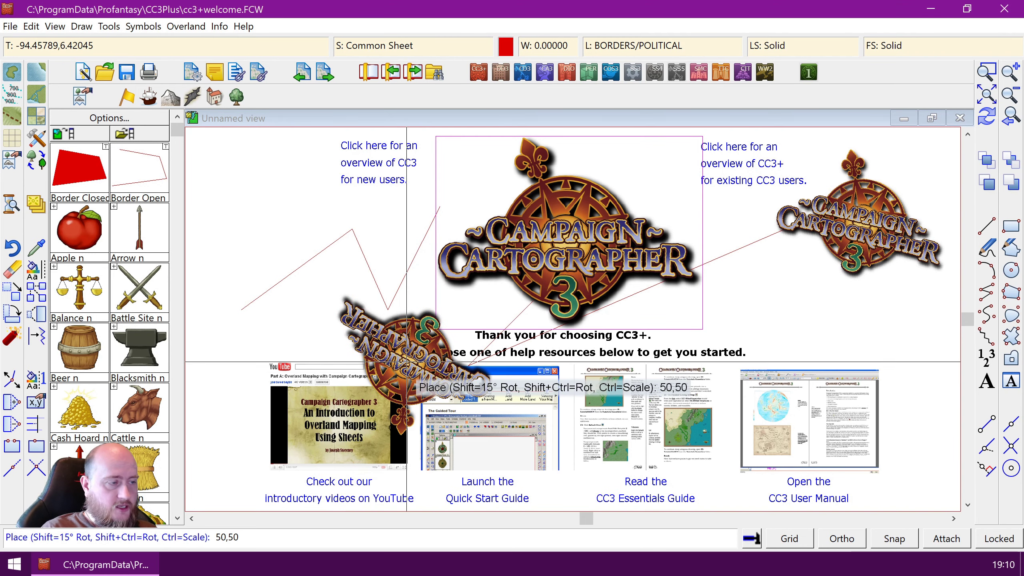
key("Return")
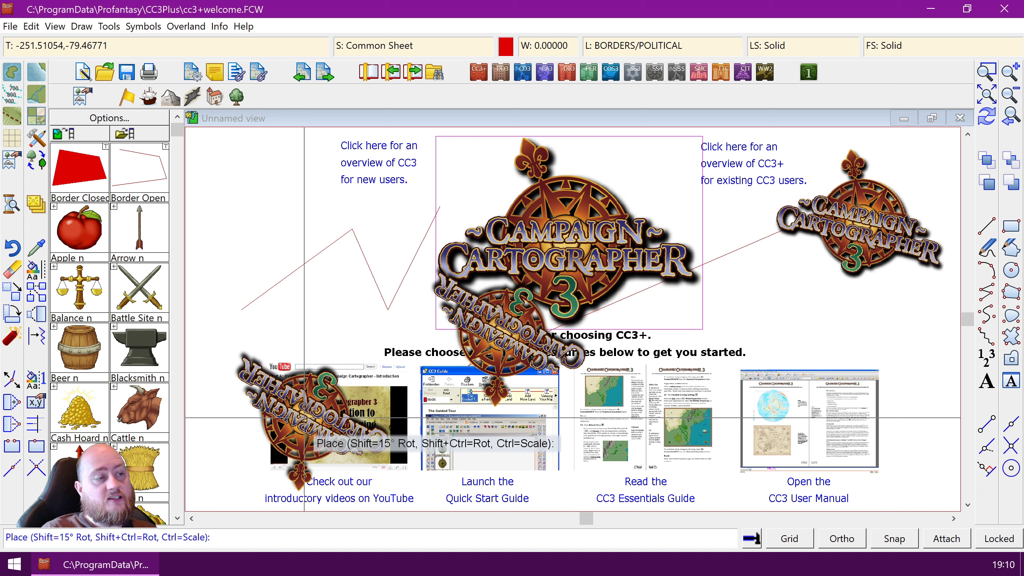
key("Escape")
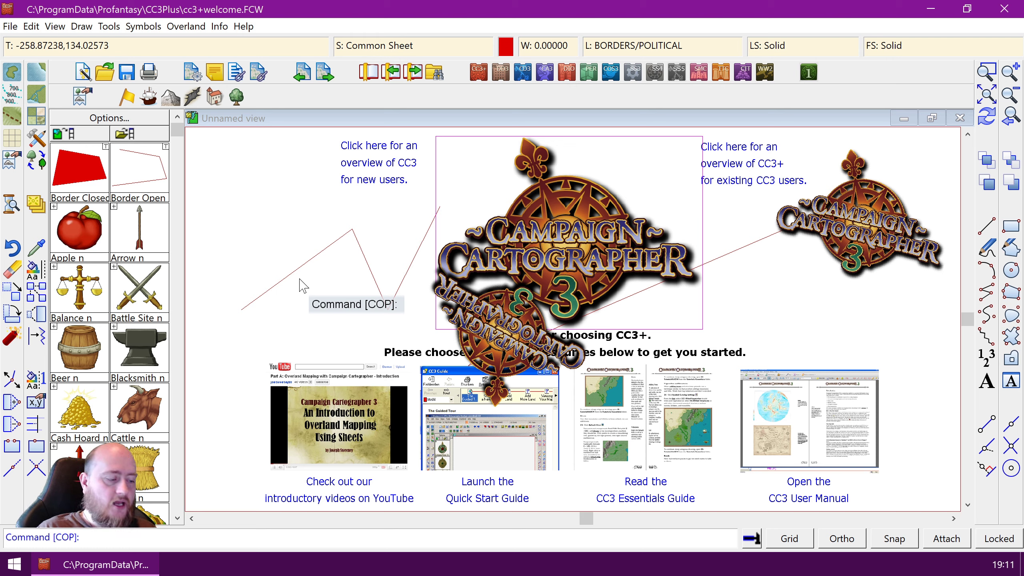
Draw a single diagonal line from the blank northwest corner of the drawing down across the existing zigzag line
key("ctrl+shift+l")
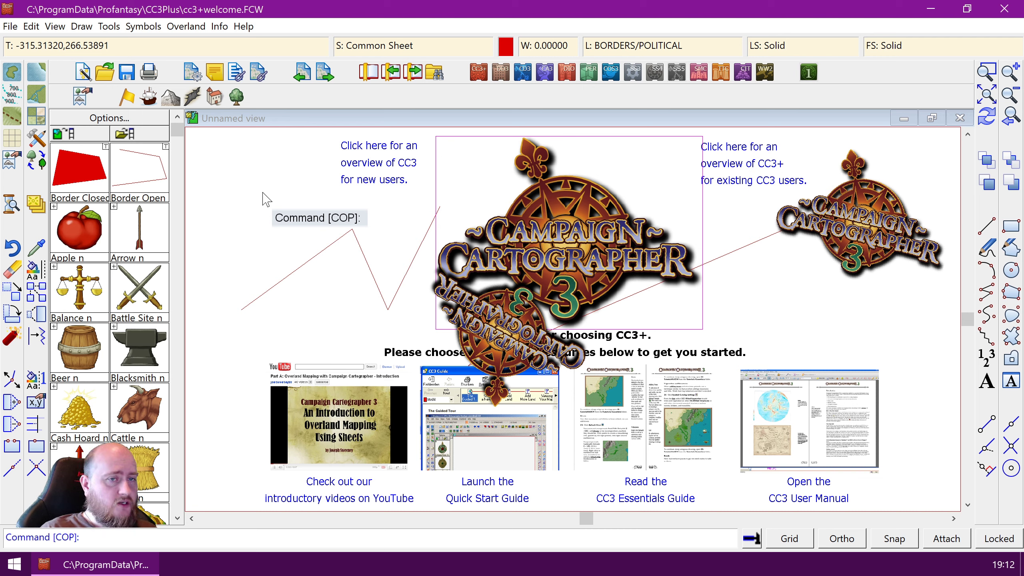
left_click(984, 229)
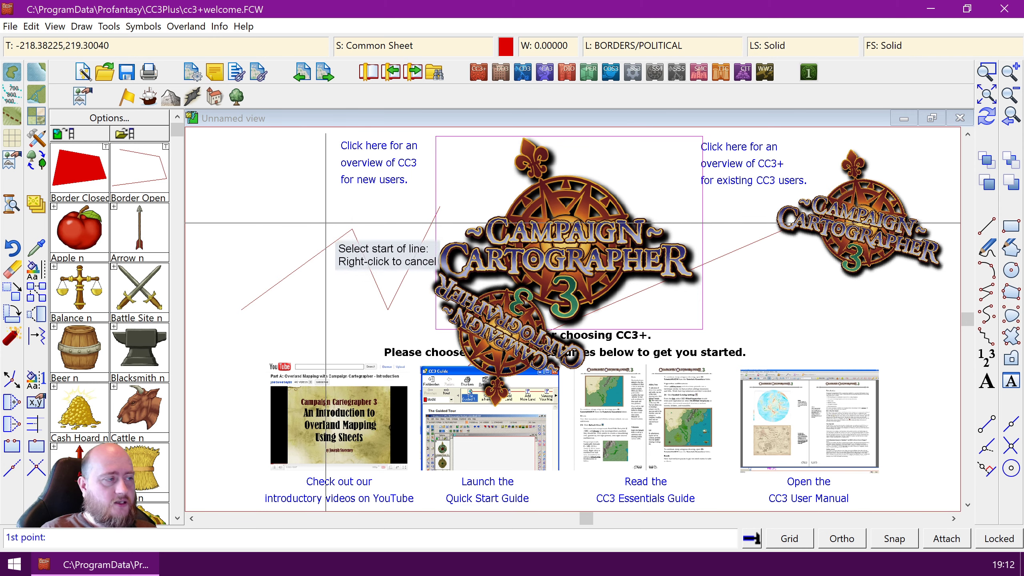
left_click(210, 155)
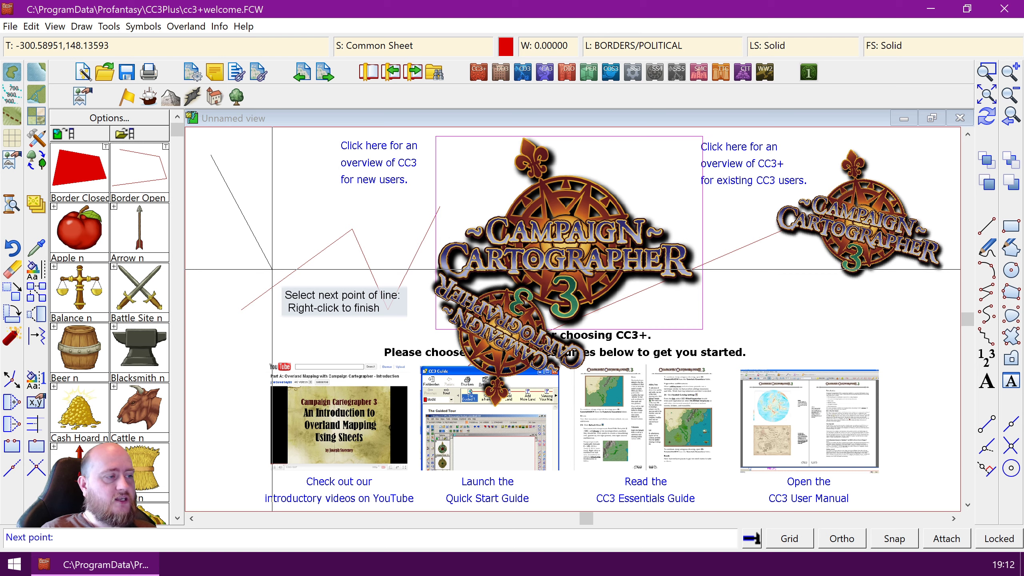
left_click(306, 293)
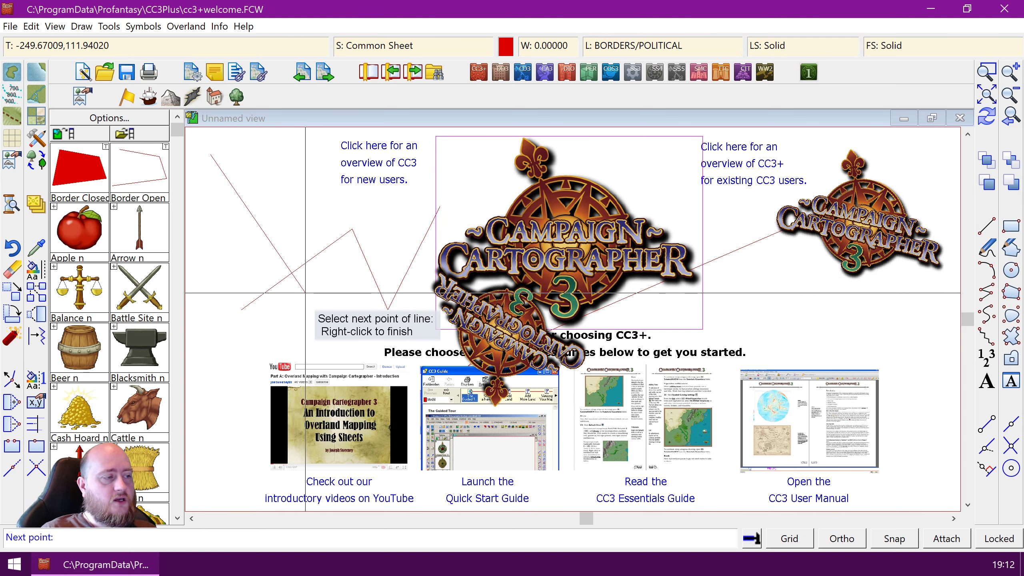
right_click(313, 208)
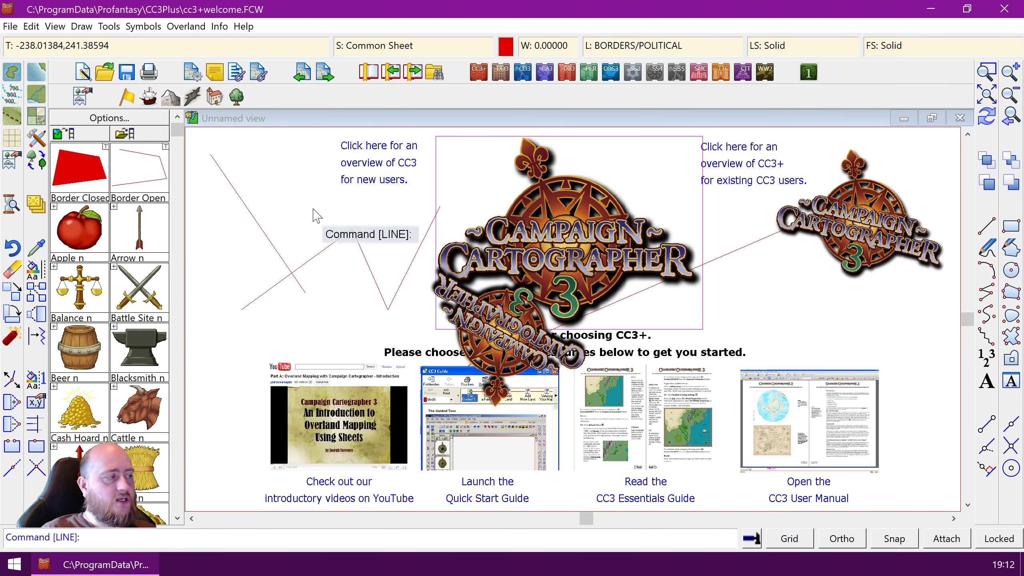
left_click(36, 291)
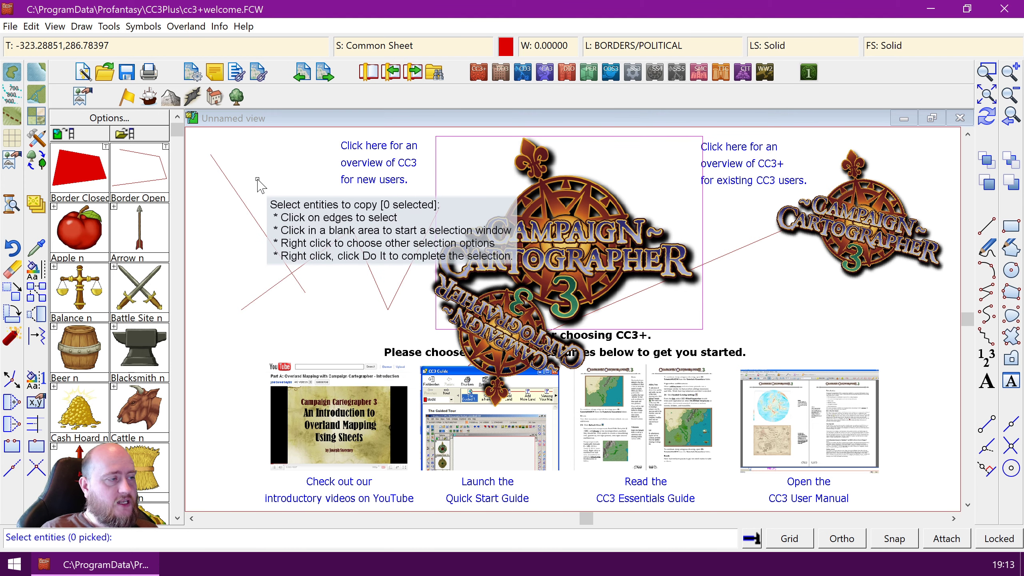
left_click(235, 191)
right_click(218, 165)
left_click(246, 174)
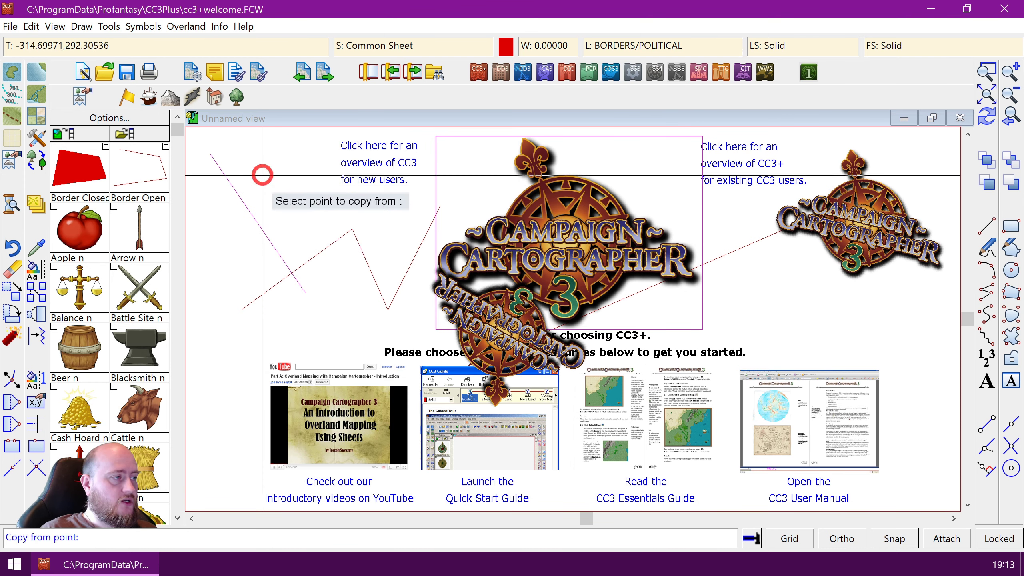
left_click(257, 215)
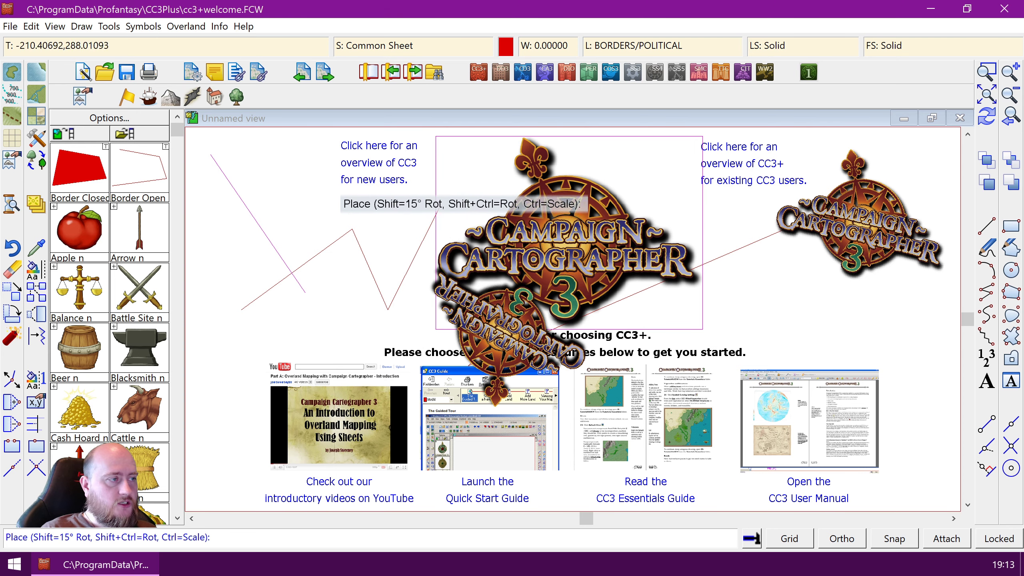
key("Escape")
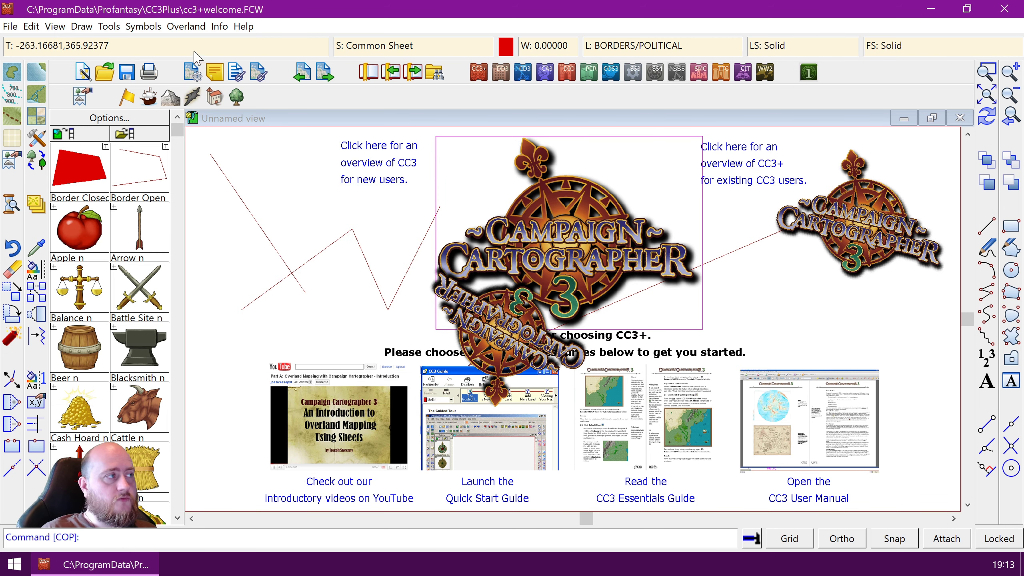
In the global options, toggle Display Floating Prompt and Display expanded text off and back on, and accept the settings
left_click(109, 26)
left_click(155, 235)
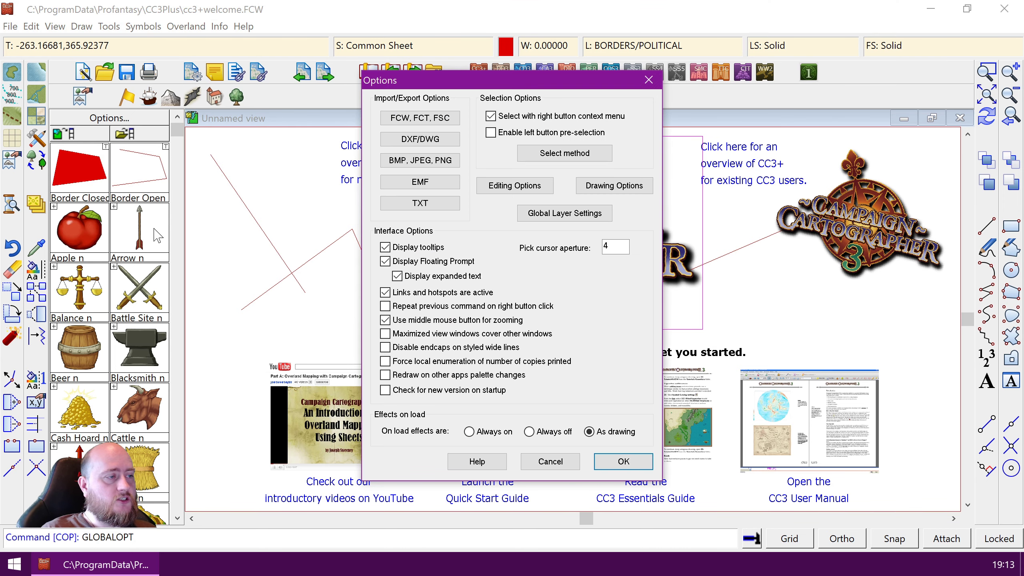
left_click(386, 262)
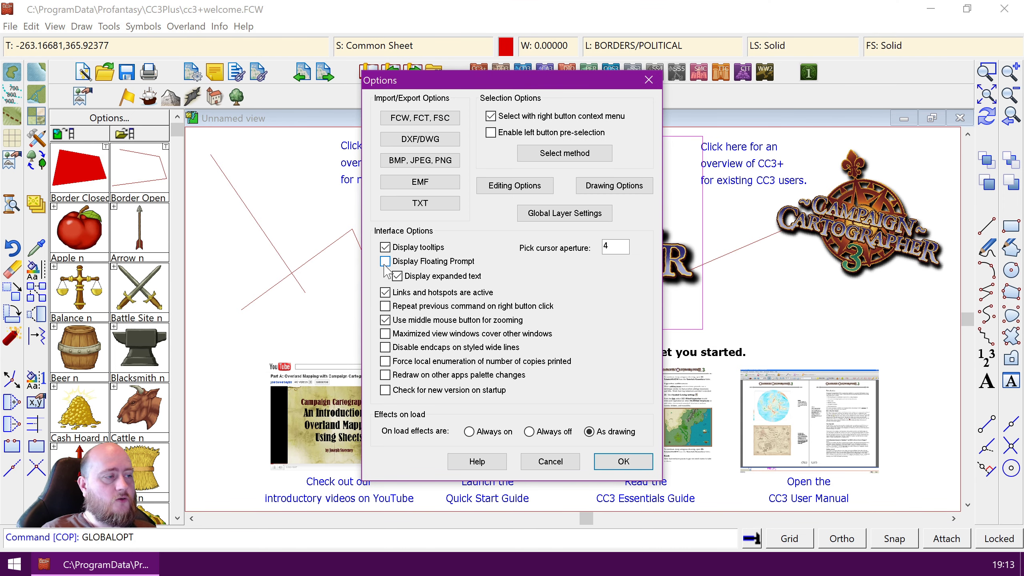
left_click(386, 261)
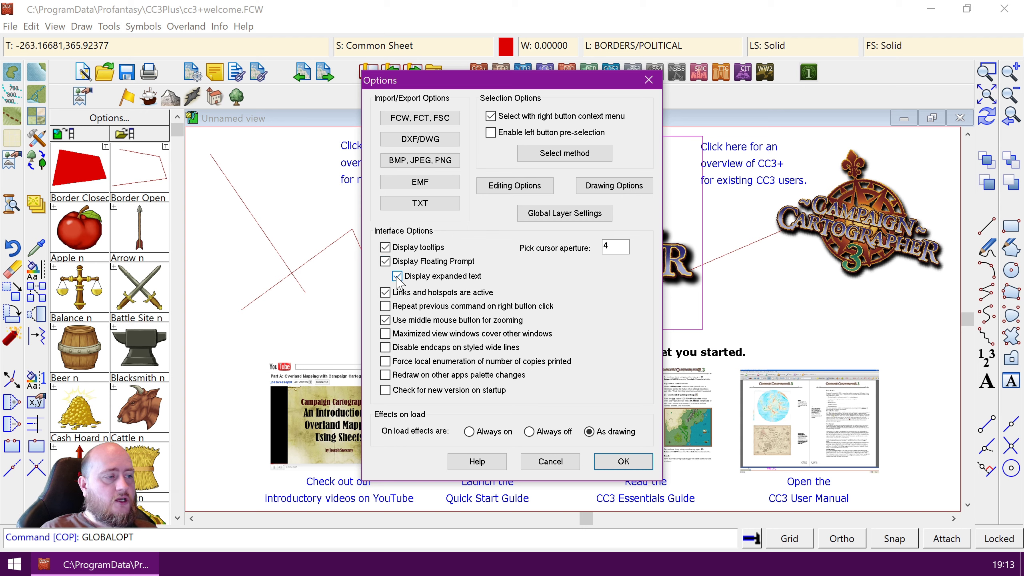
left_click(397, 277)
left_click(396, 277)
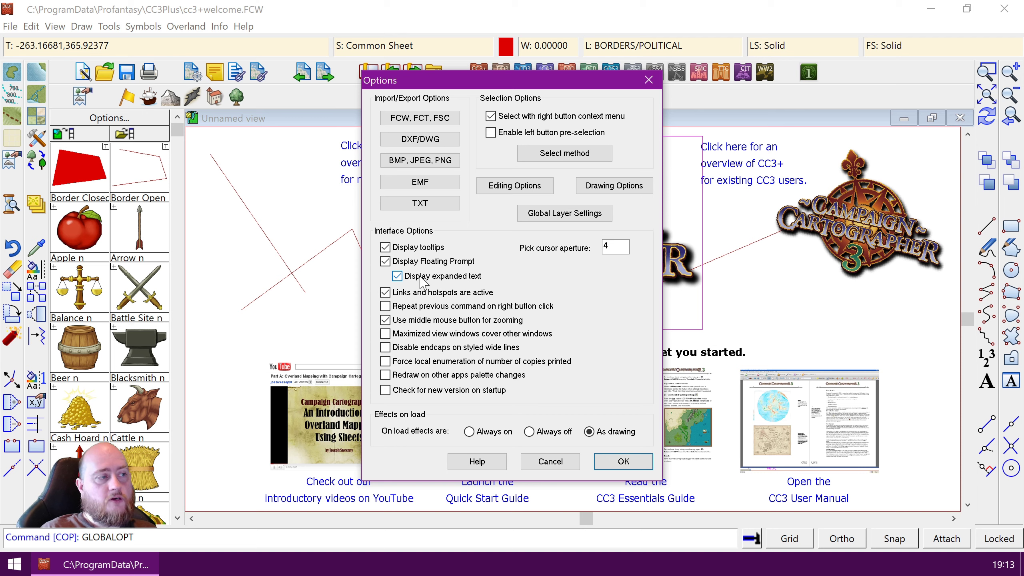
left_click(402, 279)
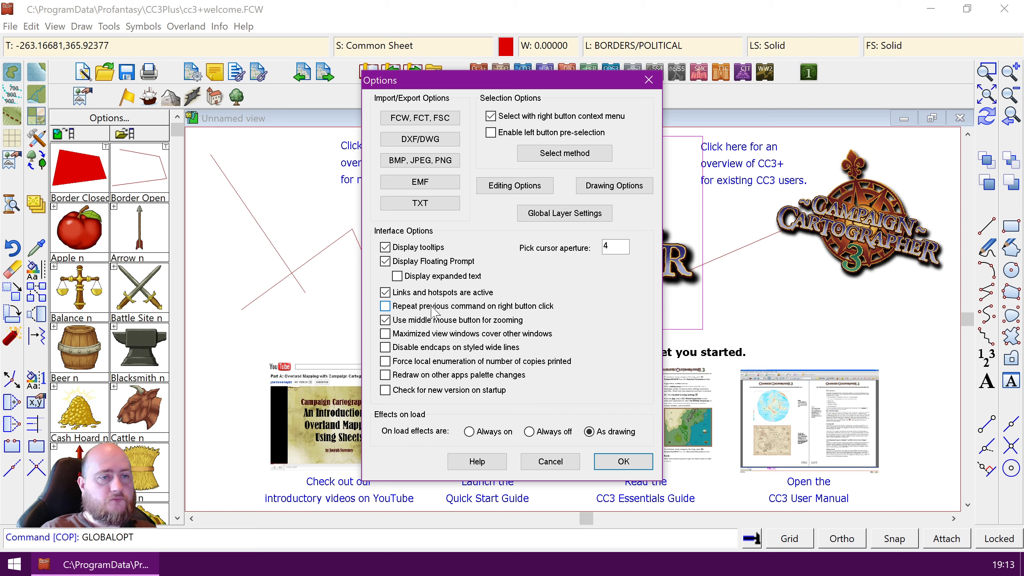
left_click(397, 277)
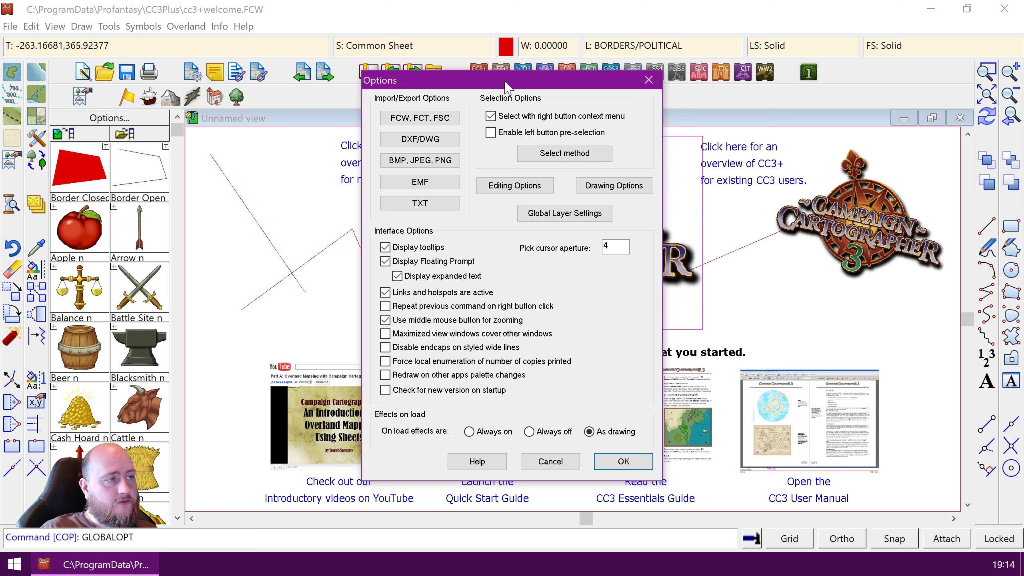
left_click_drag(506, 85, 521, 58)
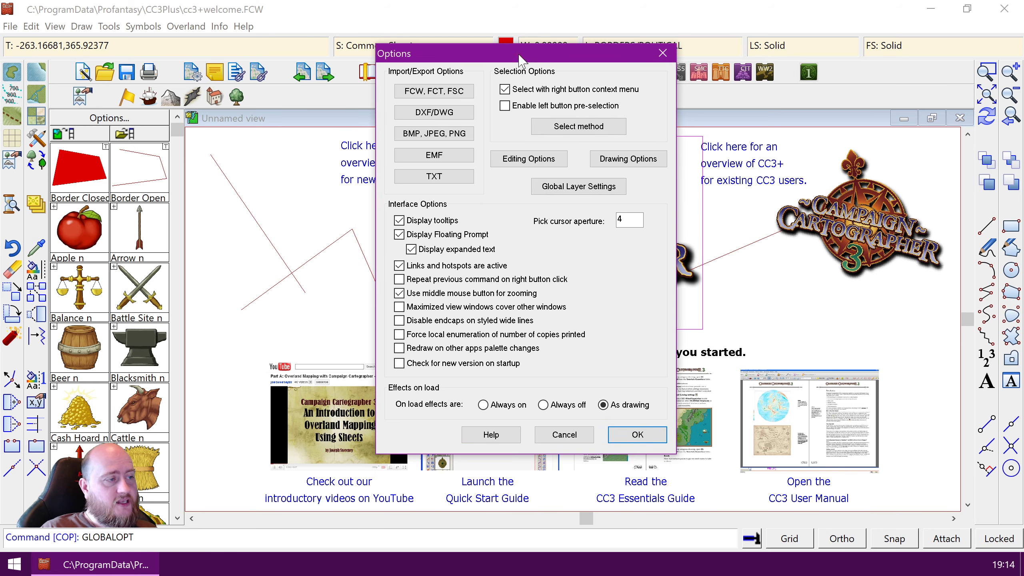
left_click(399, 234)
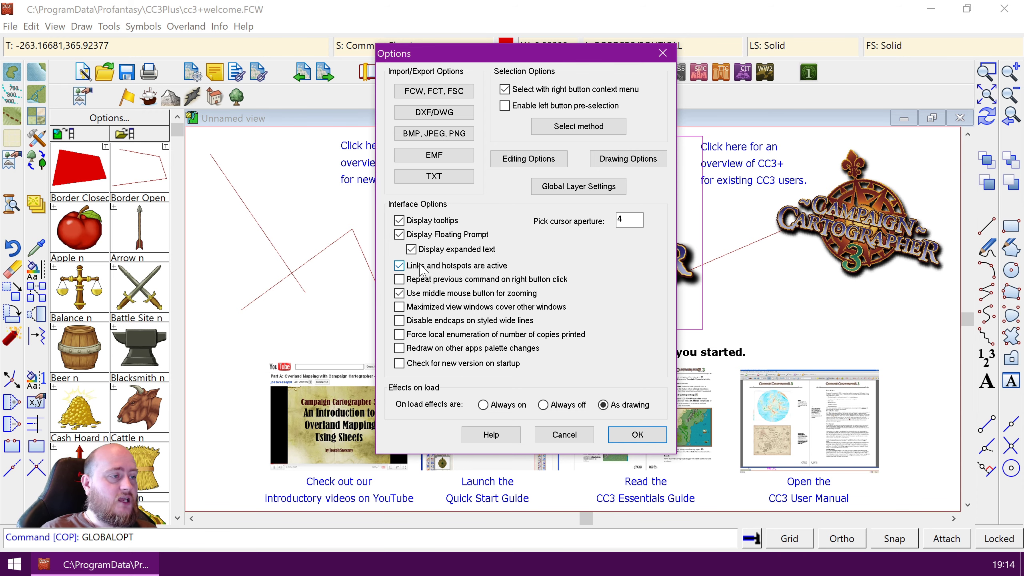
left_click(625, 431)
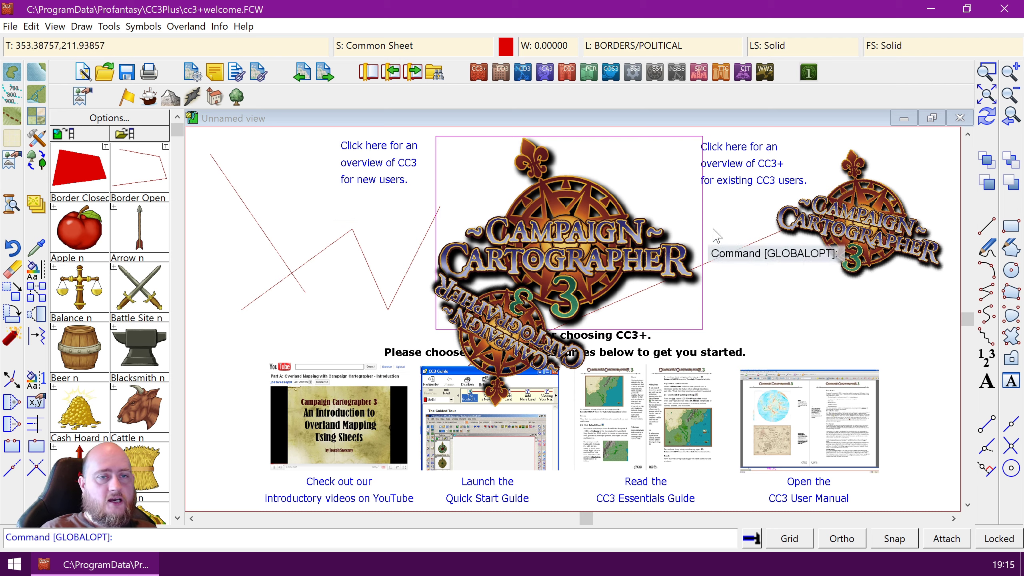
Draw a connected three-segment line through four points in the blank area northwest of the large logo and finish it
left_click(986, 224)
left_click(233, 152)
left_click(289, 232)
left_click(350, 217)
left_click(301, 170)
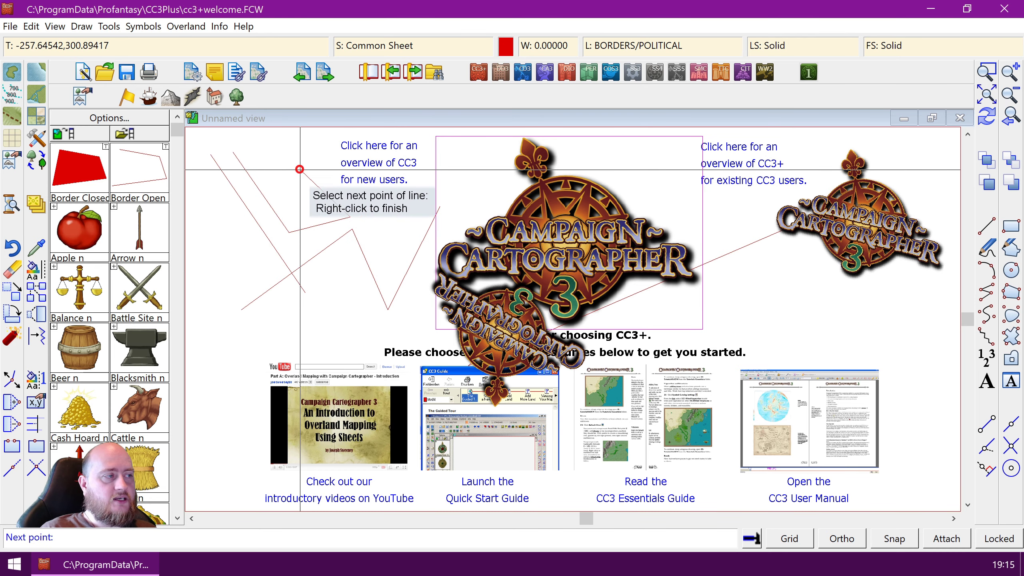
right_click(300, 171)
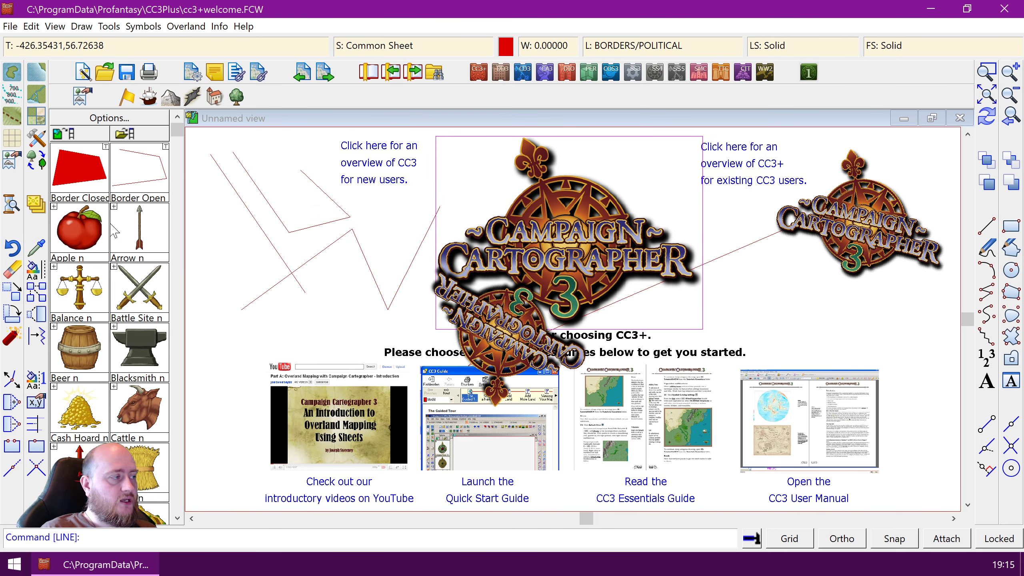
Copy the short diagonal segment in the northwest three times, placing two copies southwest of it and one near the logo, and end the copying
left_click(36, 292)
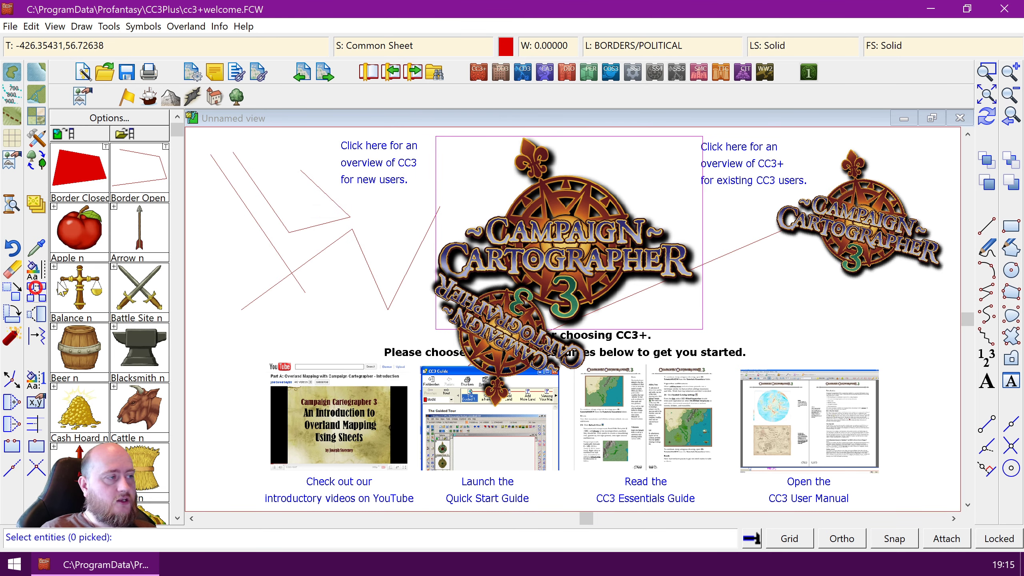
left_click(268, 200)
right_click(283, 177)
left_click(266, 163)
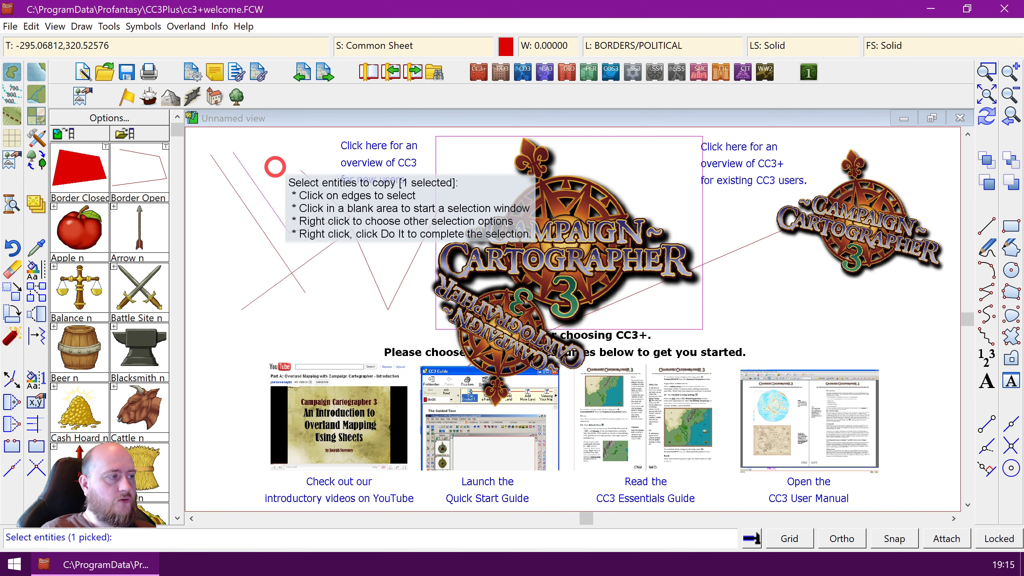
left_click(282, 214)
left_click(376, 235)
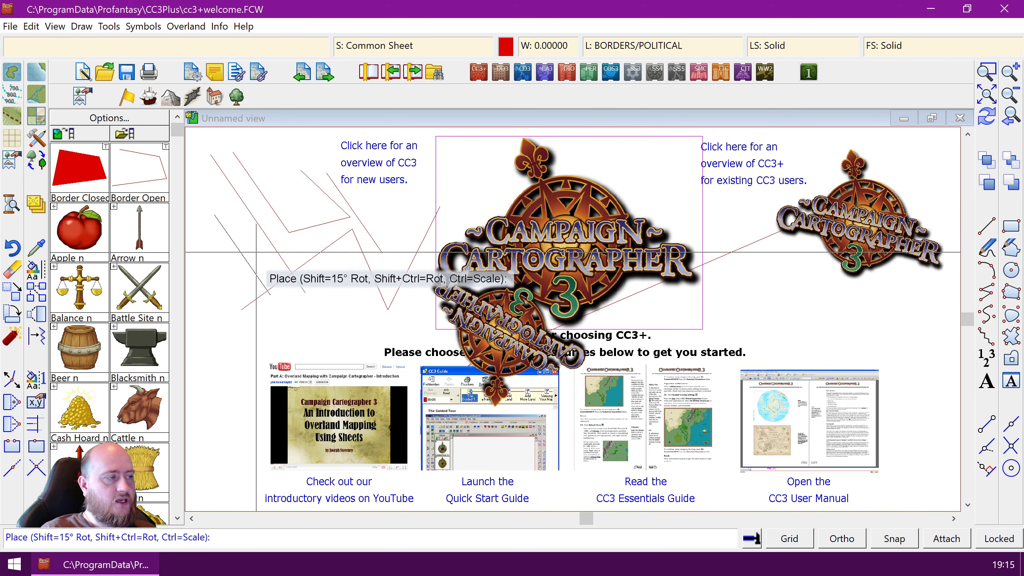
left_click(263, 276)
left_click(257, 328)
right_click(286, 183)
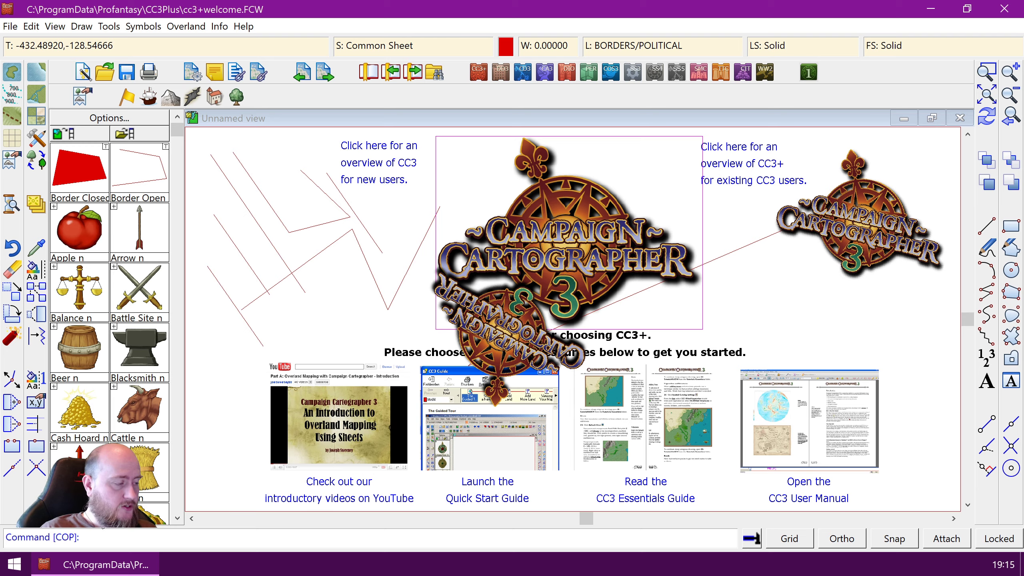
Run the LINE command by name and draw a connected six-segment line through seven points southwest of the small logo east of center
key("ctrl+shift+l")
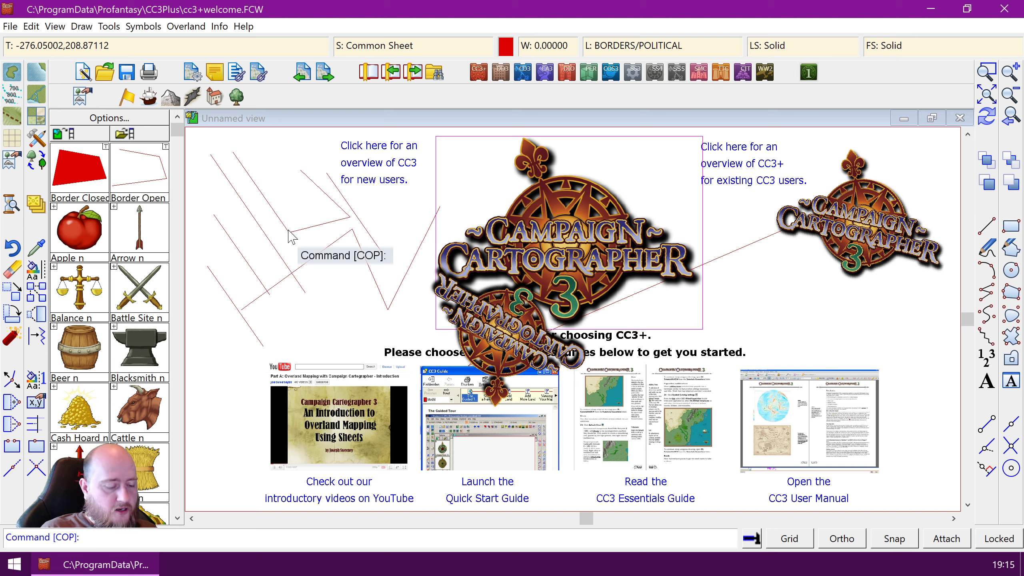
type("LINE")
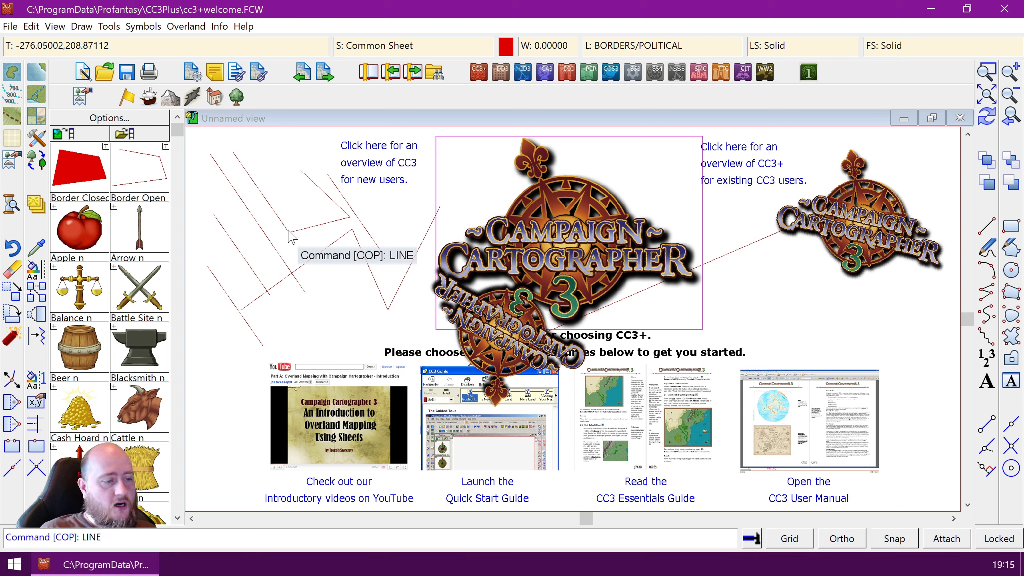
key("Return")
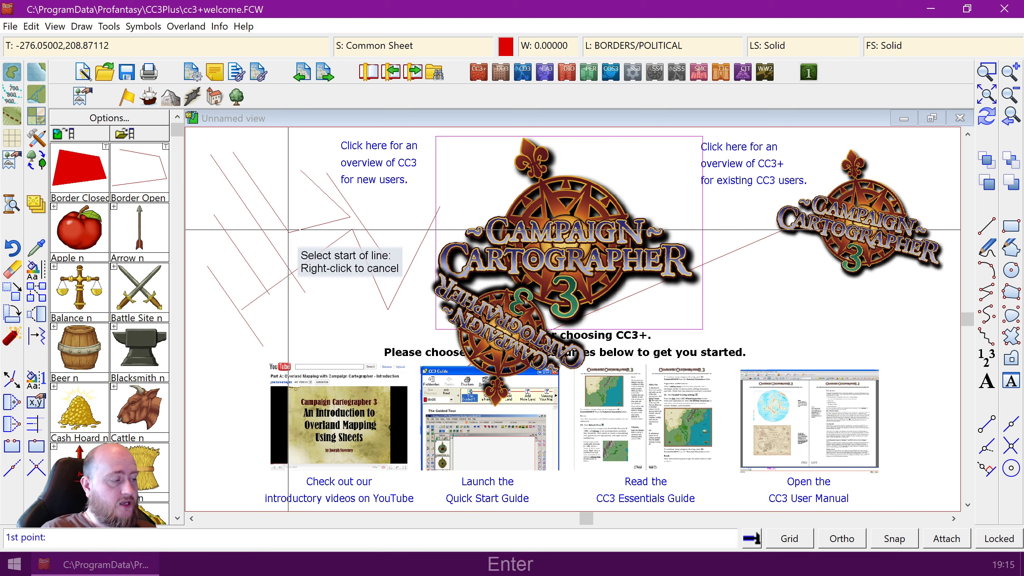
left_click(798, 312)
left_click(726, 212)
left_click(737, 309)
left_click(793, 278)
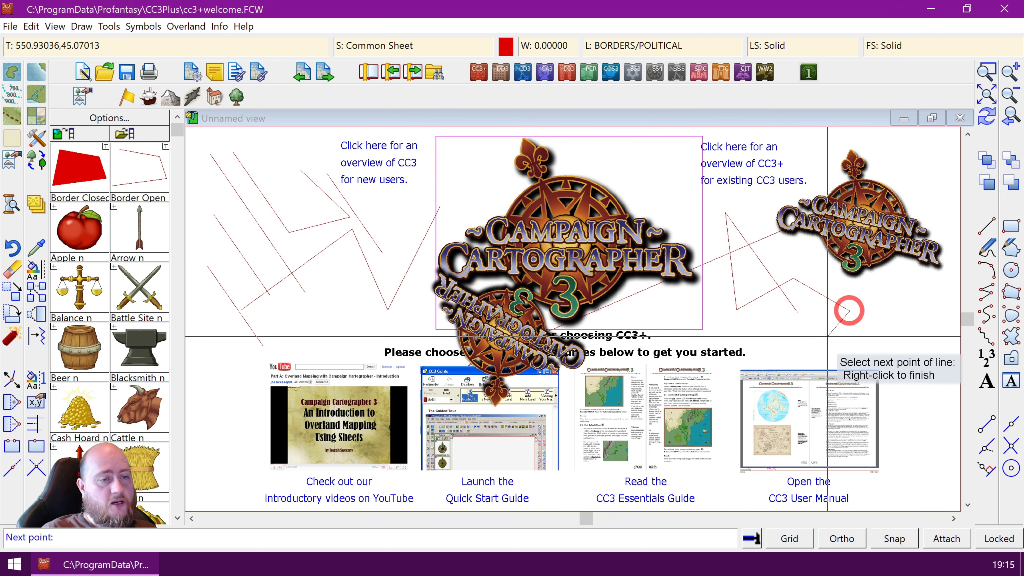
left_click(850, 311)
left_click(817, 339)
left_click(784, 261)
right_click(780, 259)
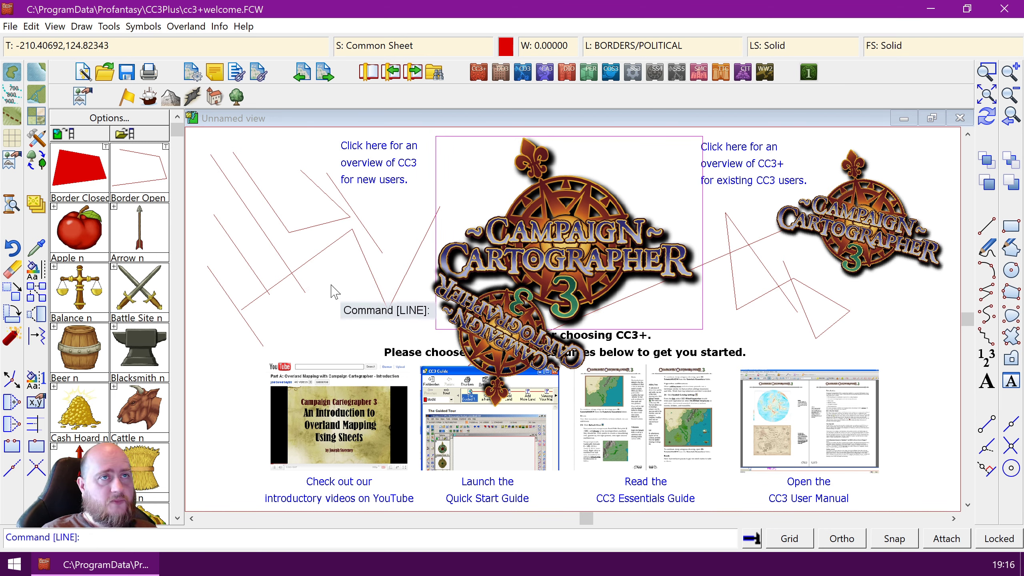
Run the ERA command by name and erase four line segments in the northwest area, including the long diagonal and its crossing line
type("era")
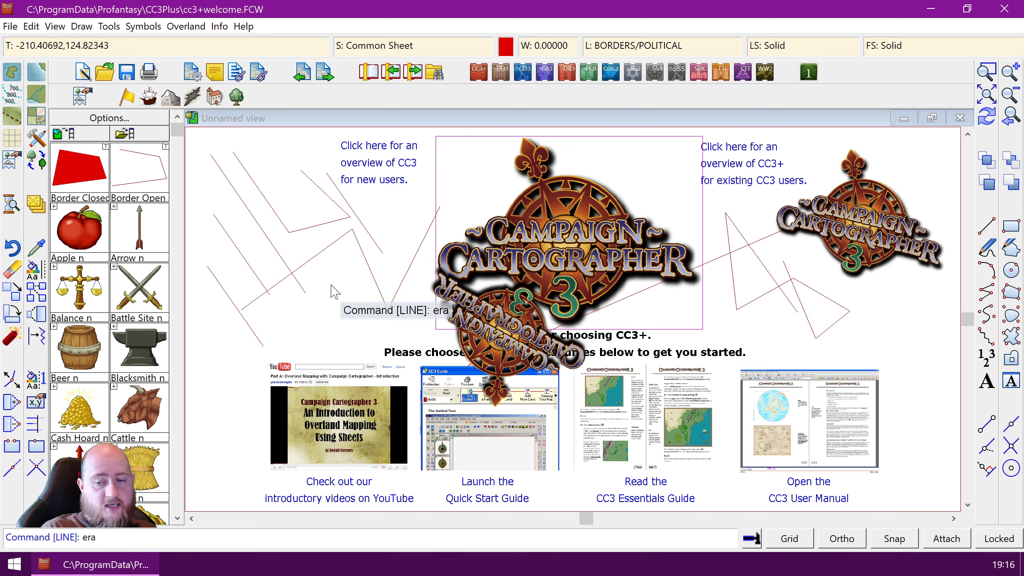
key("Return")
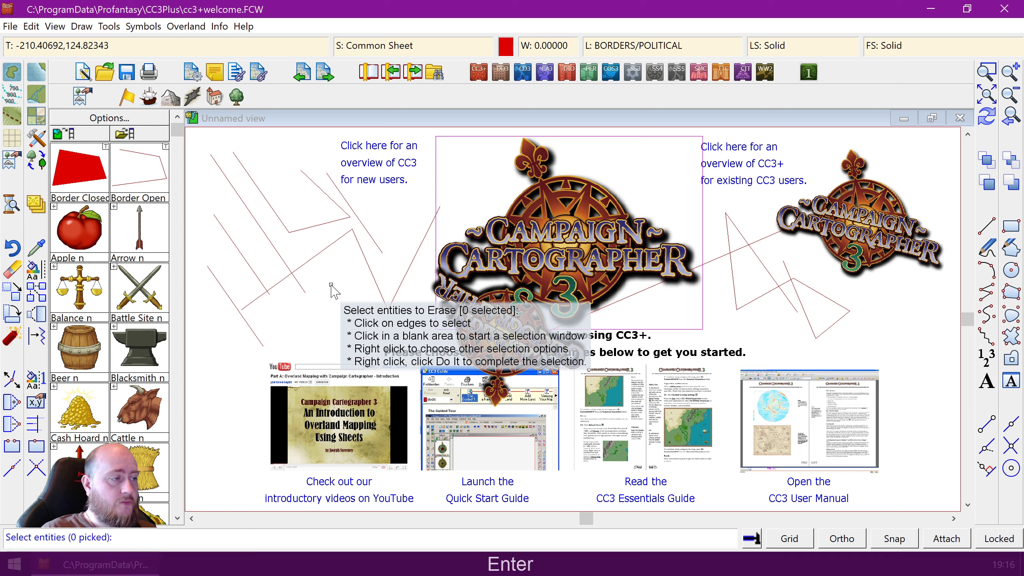
left_click(317, 254)
left_click(315, 226)
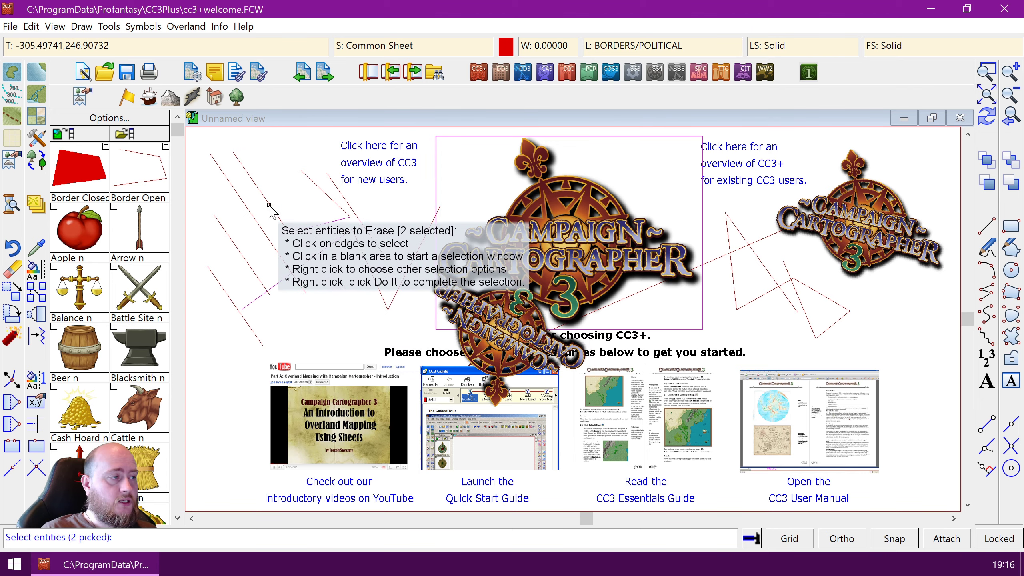
left_click(253, 215)
left_click(253, 216)
key("Return")
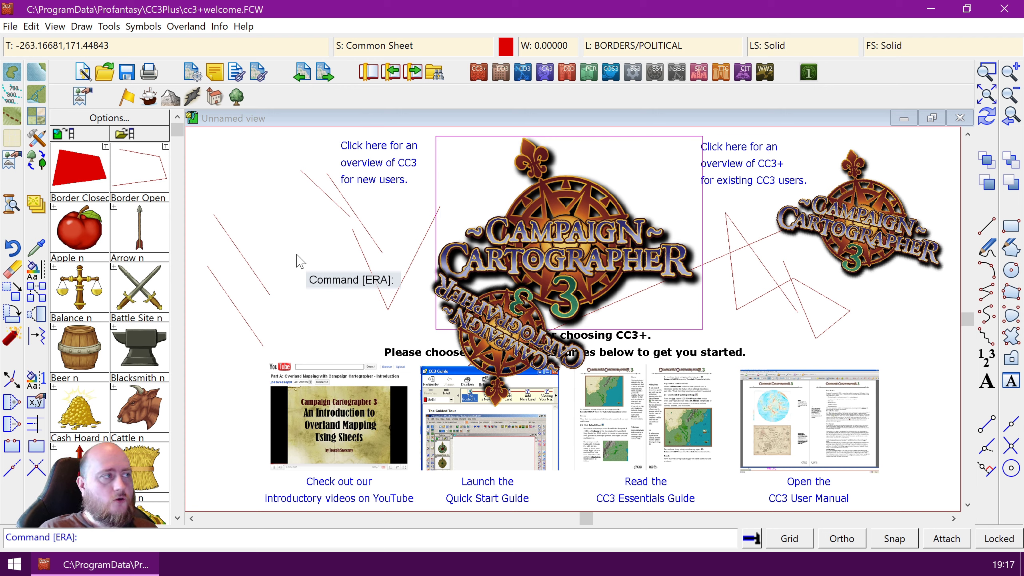
List the entity information of the two parallel copied lines at the western edge and close the listing
left_click(219, 26)
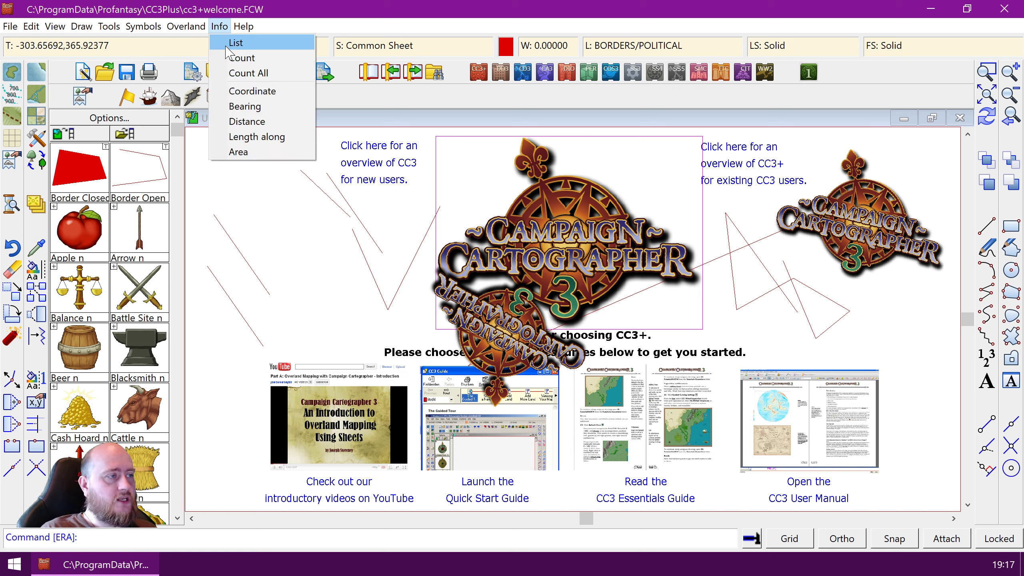
left_click(227, 45)
left_click(235, 244)
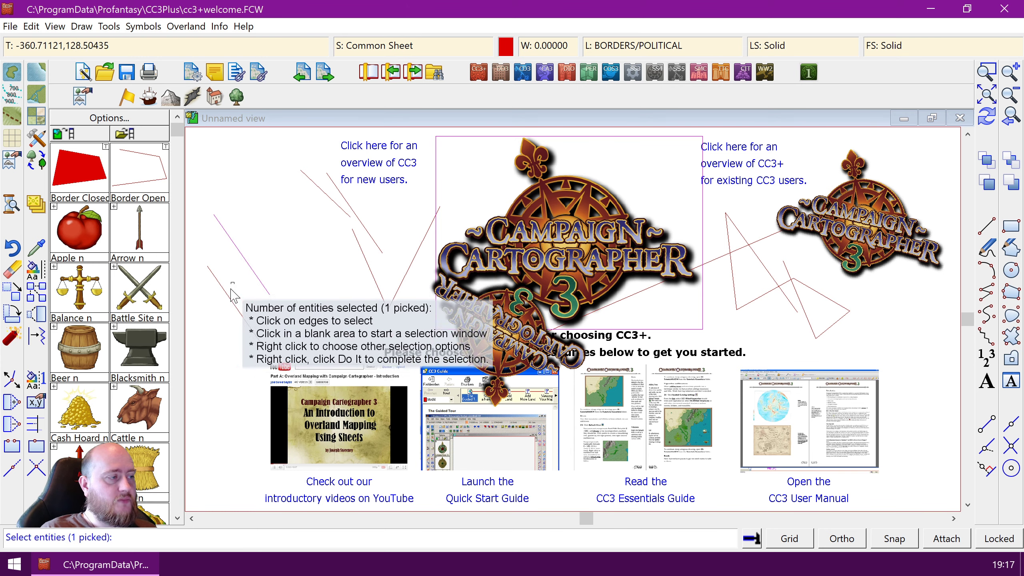
left_click(221, 293)
right_click(275, 224)
left_click(281, 223)
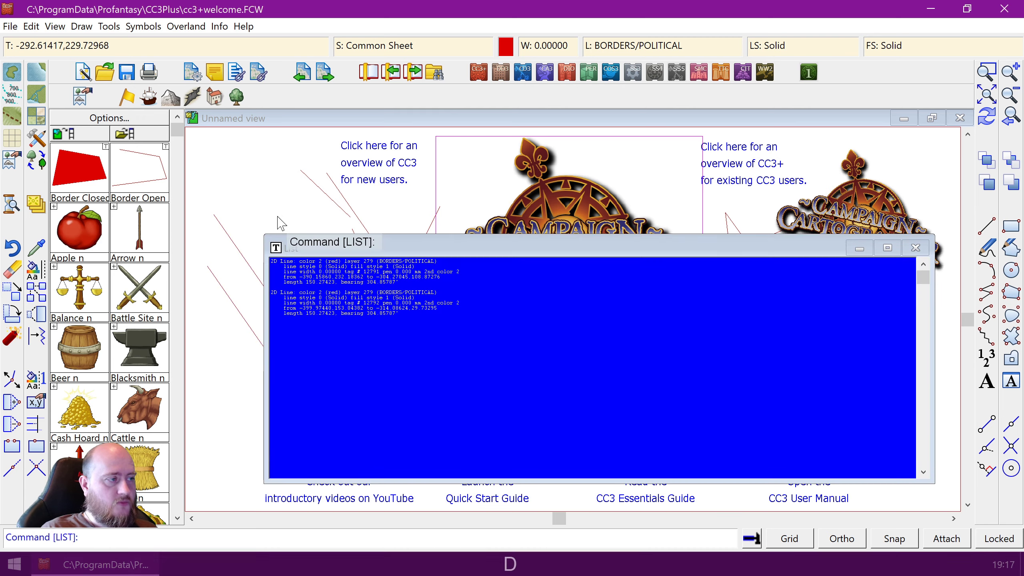
left_click(915, 247)
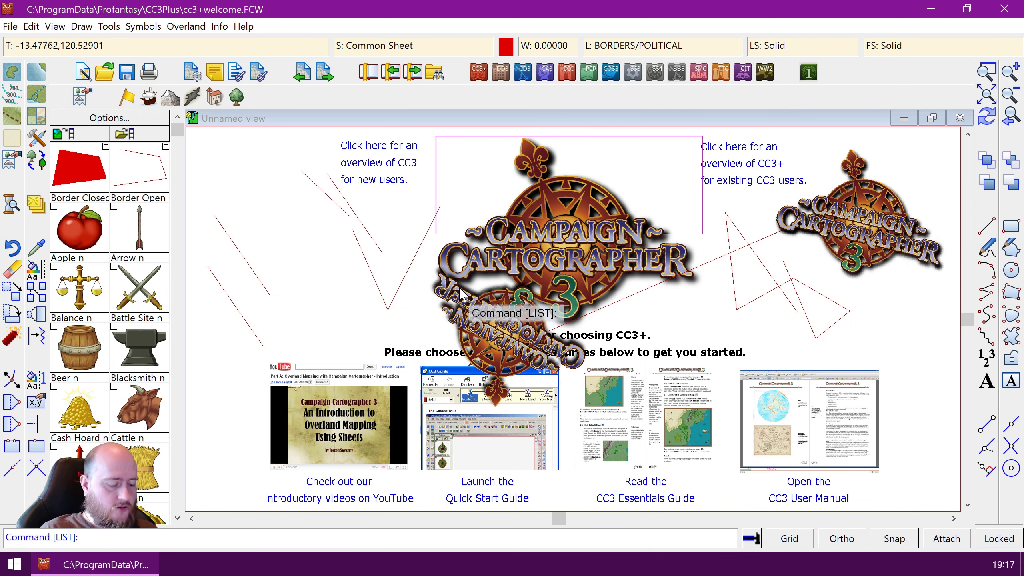
Run the LIST command by name on the same two western lines and close the resulting list window
type("list")
key("Return")
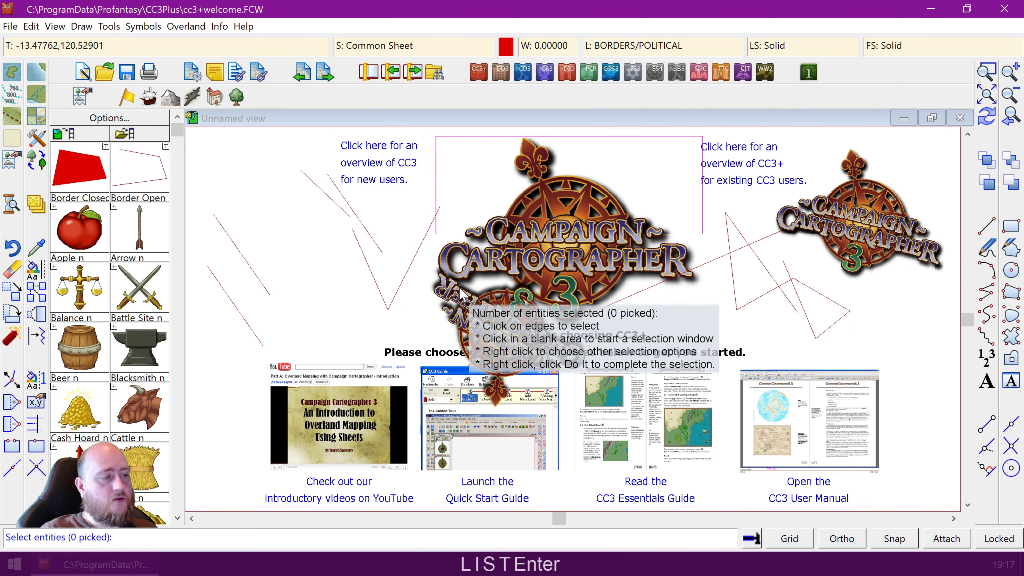
left_click(221, 308)
left_click(259, 252)
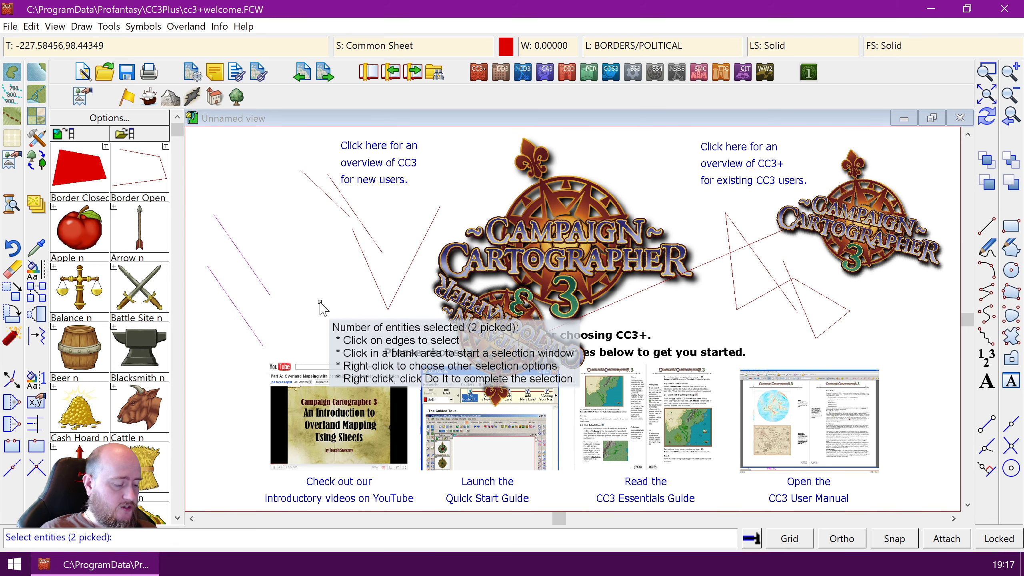
right_click(320, 304)
left_click(322, 309)
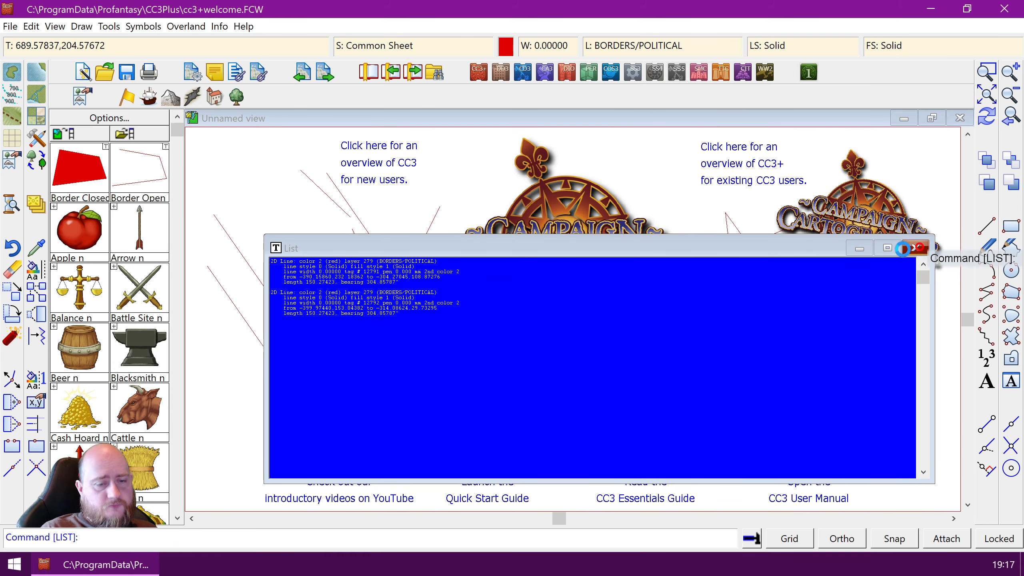
left_click(916, 247)
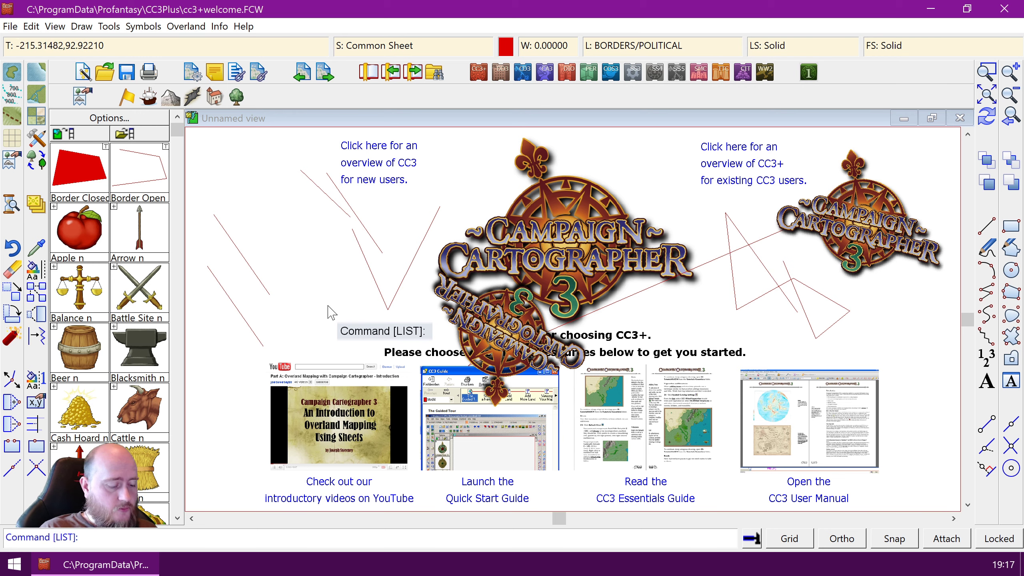
Run the LINE command by name and draw a connected four-segment line through five points across the area west of the large logo
type("line")
key("Return")
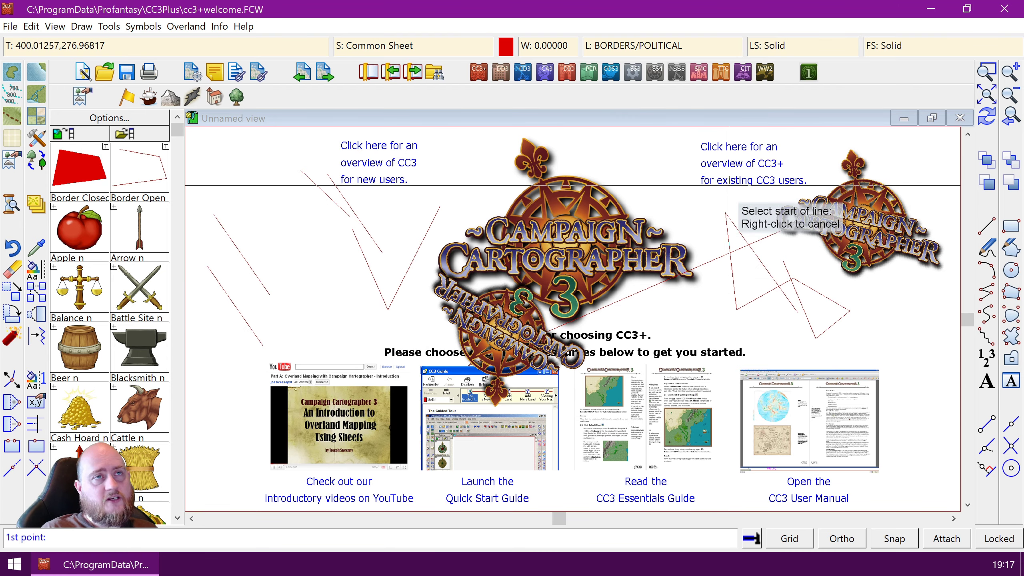
left_click(310, 317)
left_click(265, 204)
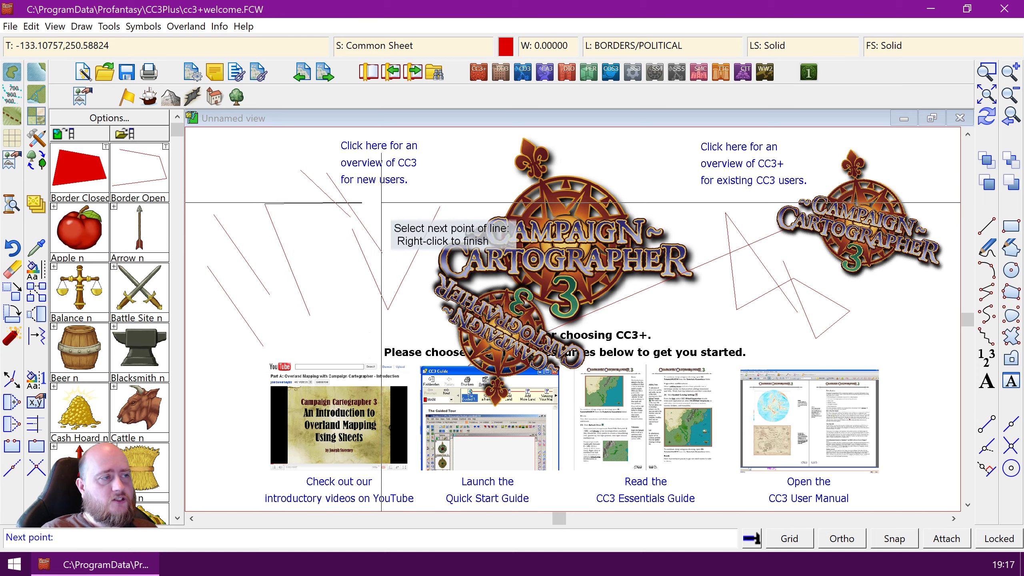
left_click(448, 156)
left_click(351, 287)
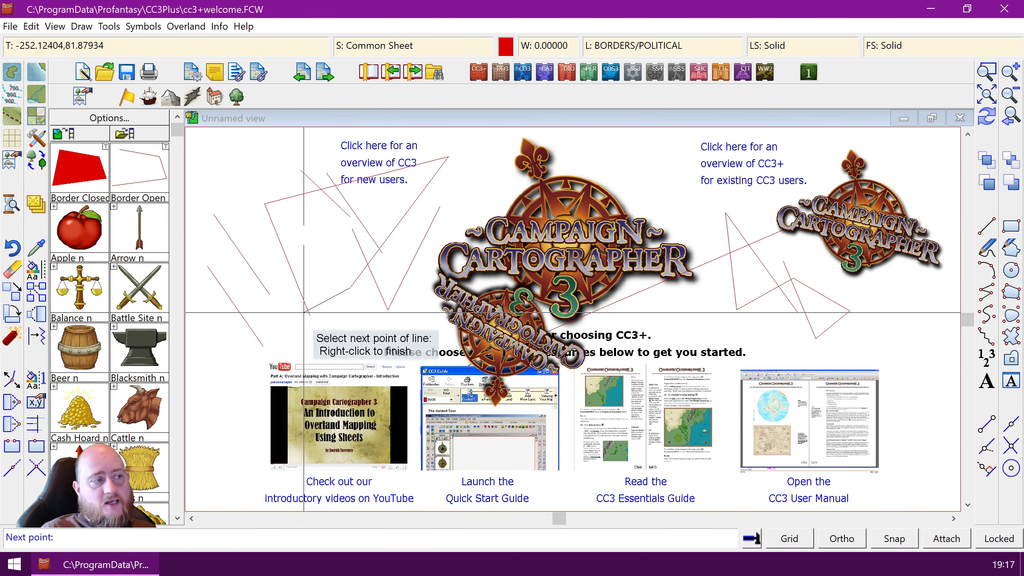
left_click(324, 253)
right_click(321, 265)
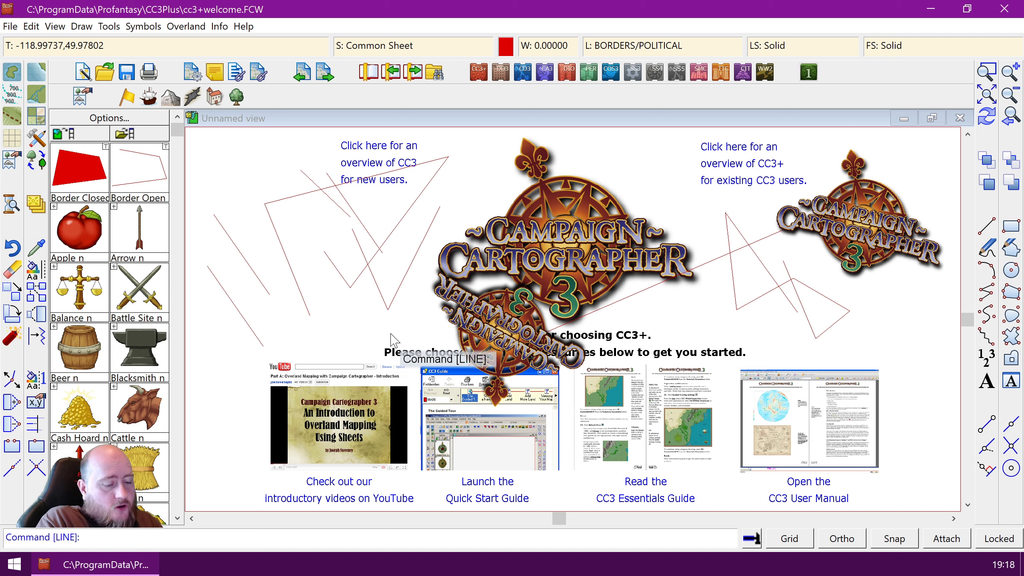
Try to run the made-up command thiscommanddoesntexist and dismiss the warning
type("thiscommand")
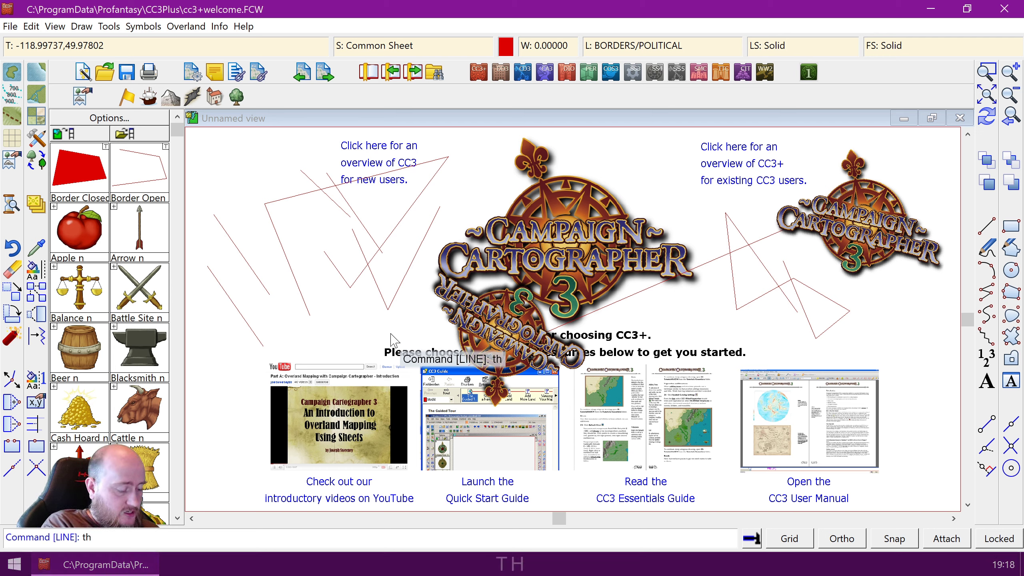
type("doesntexist")
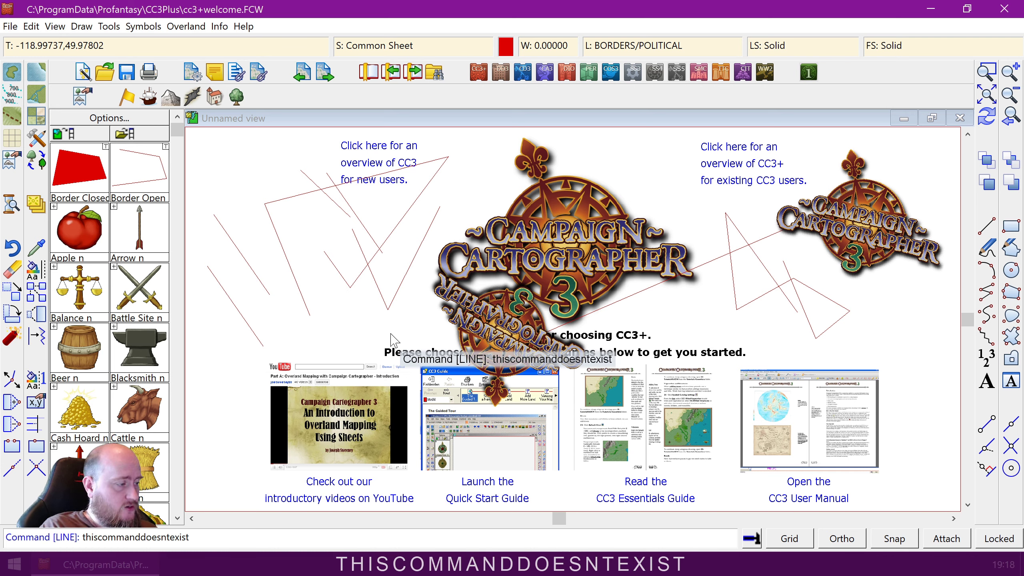
key("Return")
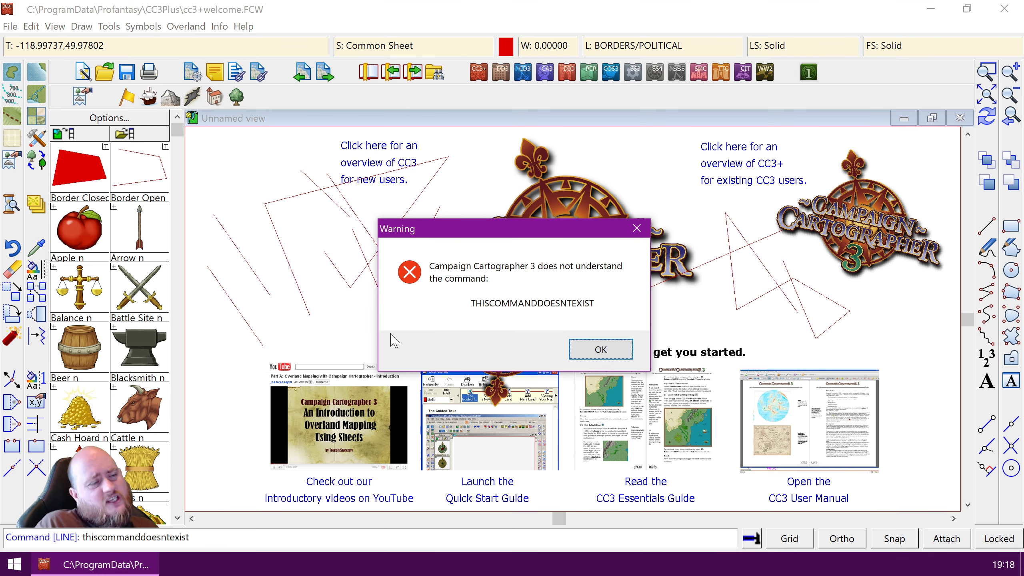
left_click(599, 351)
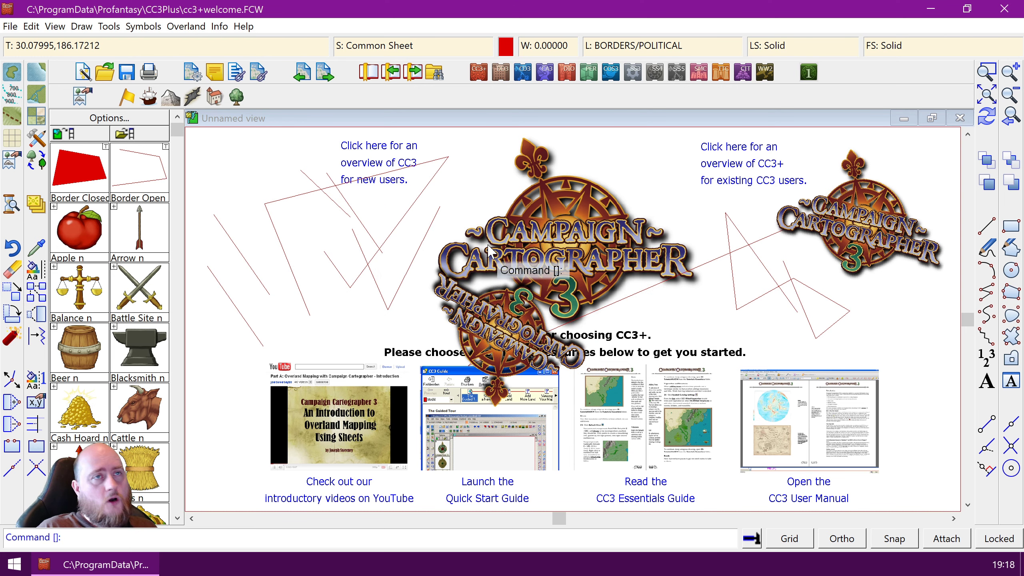